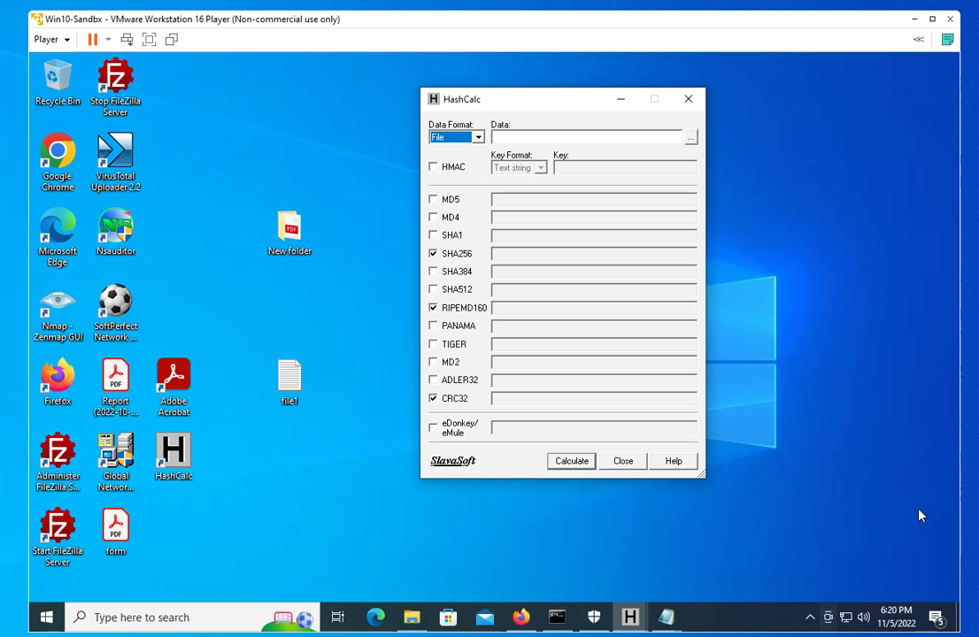
Close and reopen HashCalc from its desktop icon, then shift its window slightly right
click(688, 98)
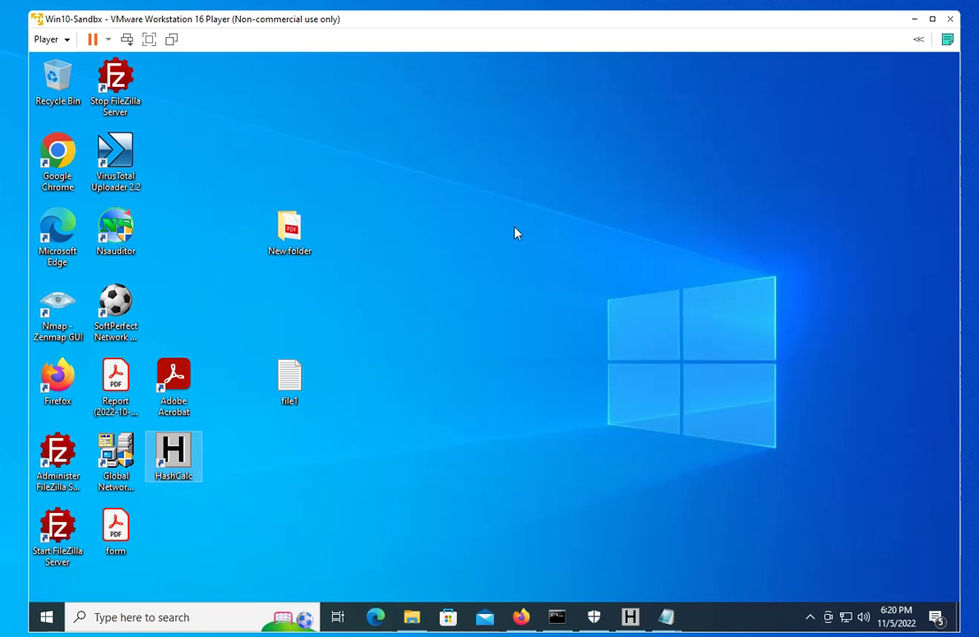
double_click(187, 452)
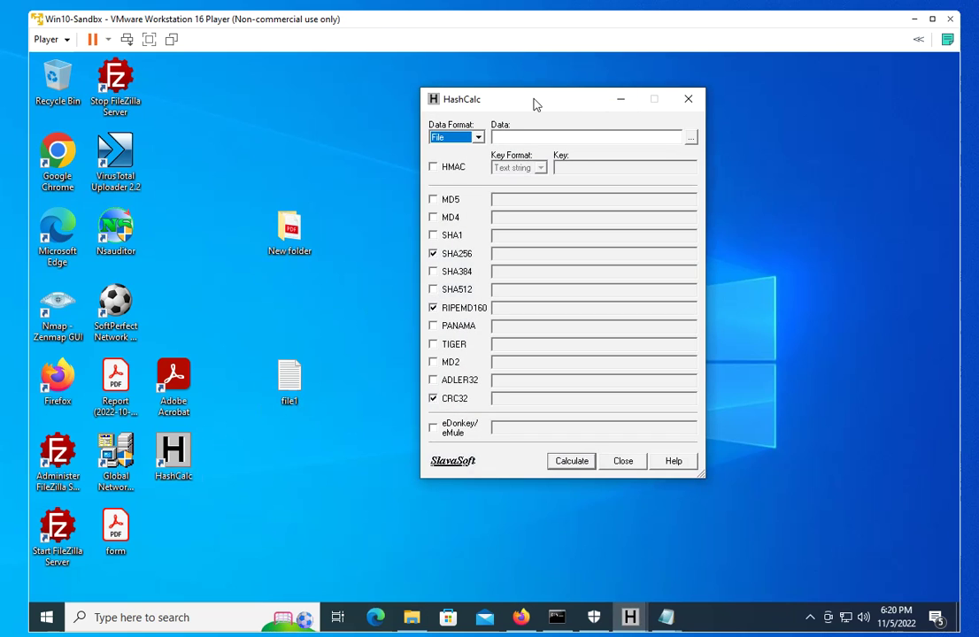
drag(534, 105, 604, 101)
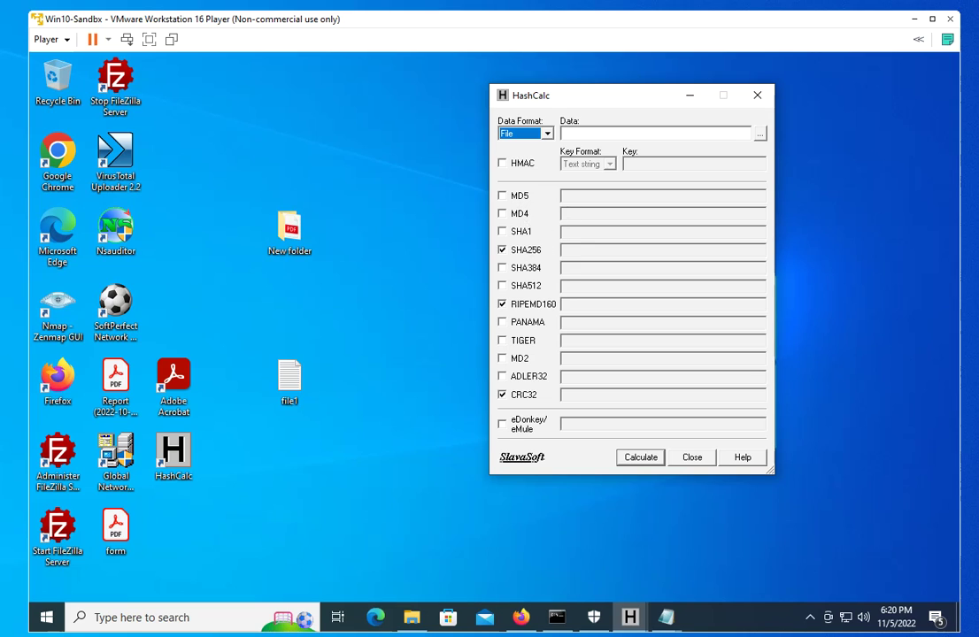
Uncheck RIPEMD160 and CRC32 so SHA256 is the only selected hash
click(502, 304)
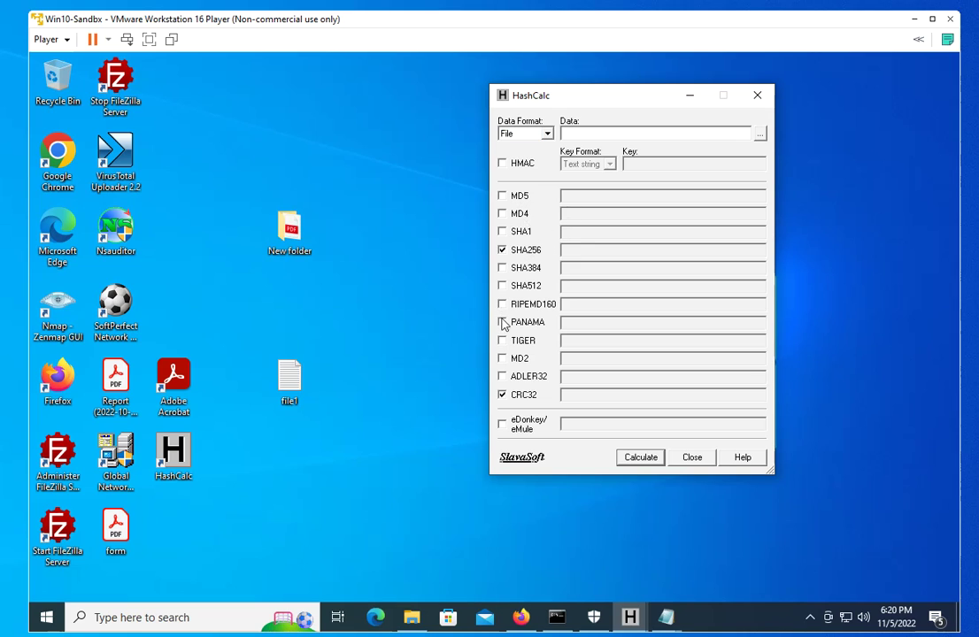
click(501, 395)
drag(580, 100, 615, 98)
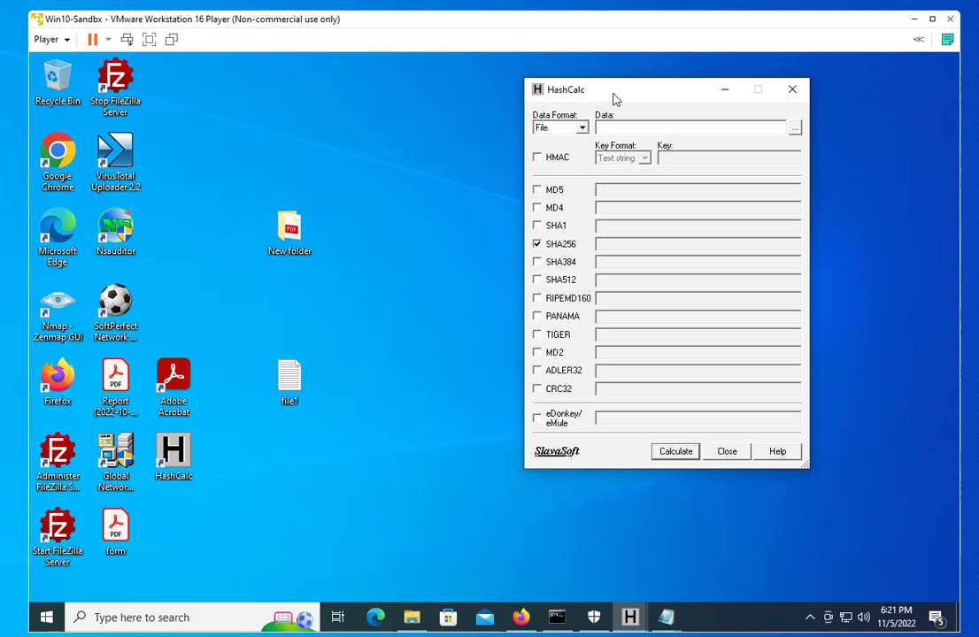
click(362, 350)
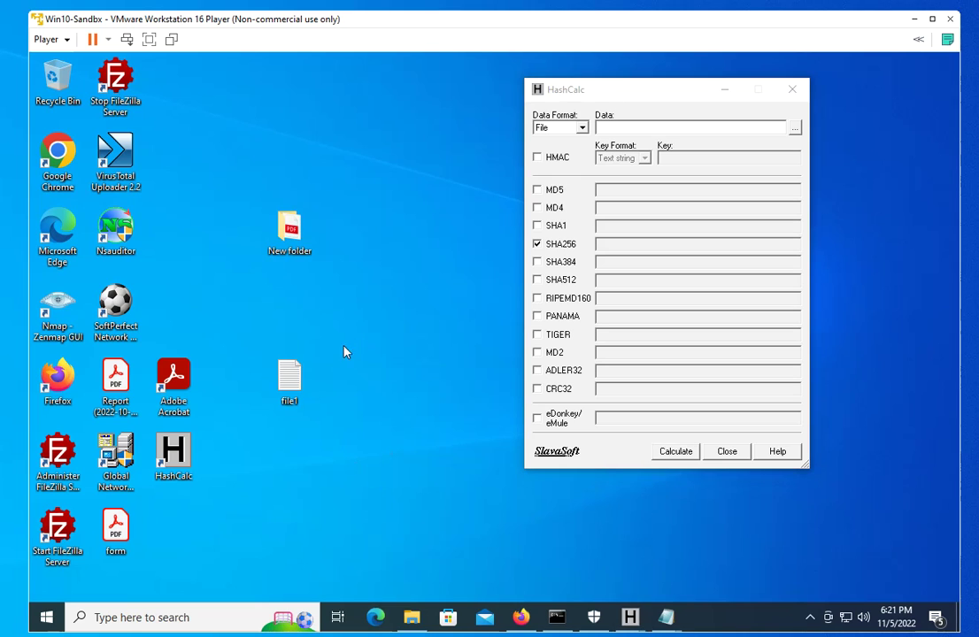
double_click(291, 381)
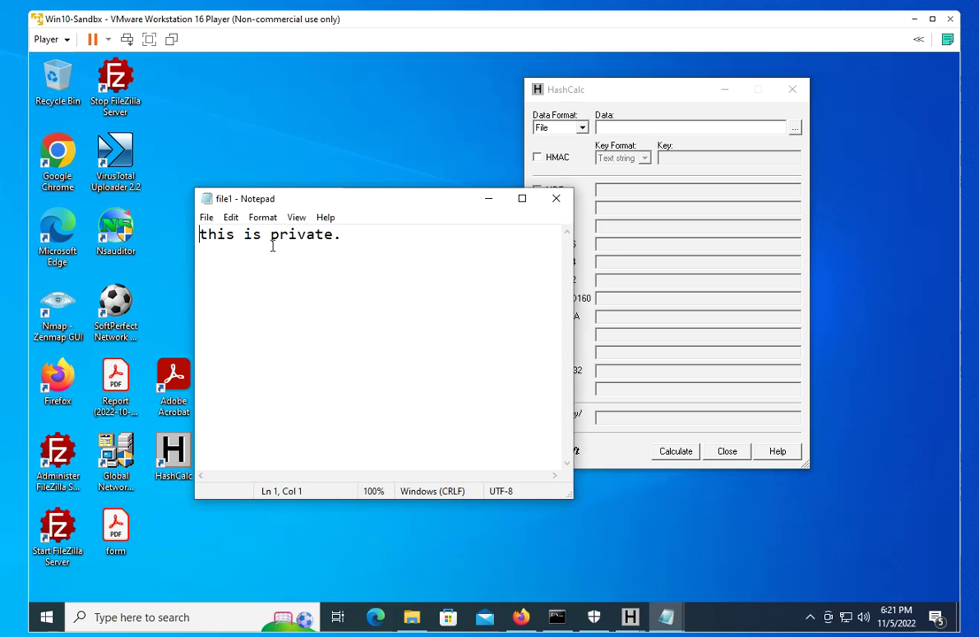
click(556, 200)
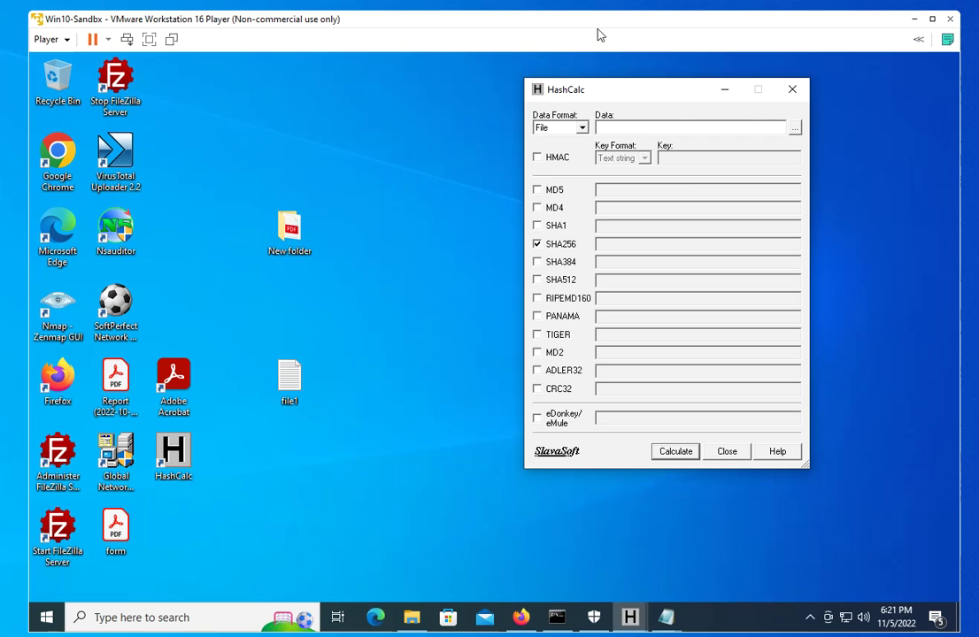
Load the desktop file file1.txt as HashCalc's data file
click(794, 127)
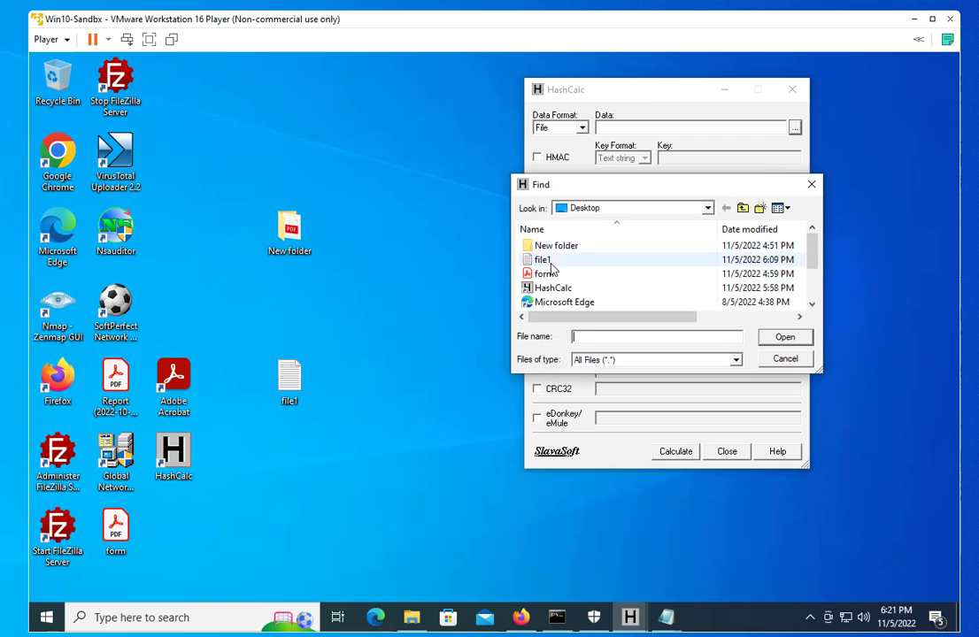
click(543, 260)
click(786, 337)
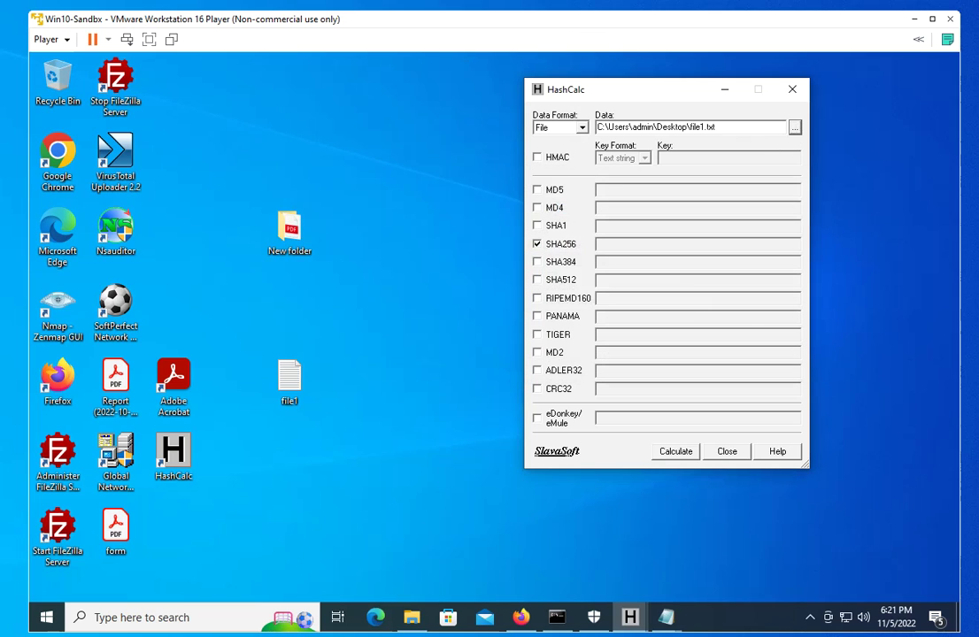
Calculate file1.txt's SHA256 hash, then add SHA512 and calculate both
click(676, 451)
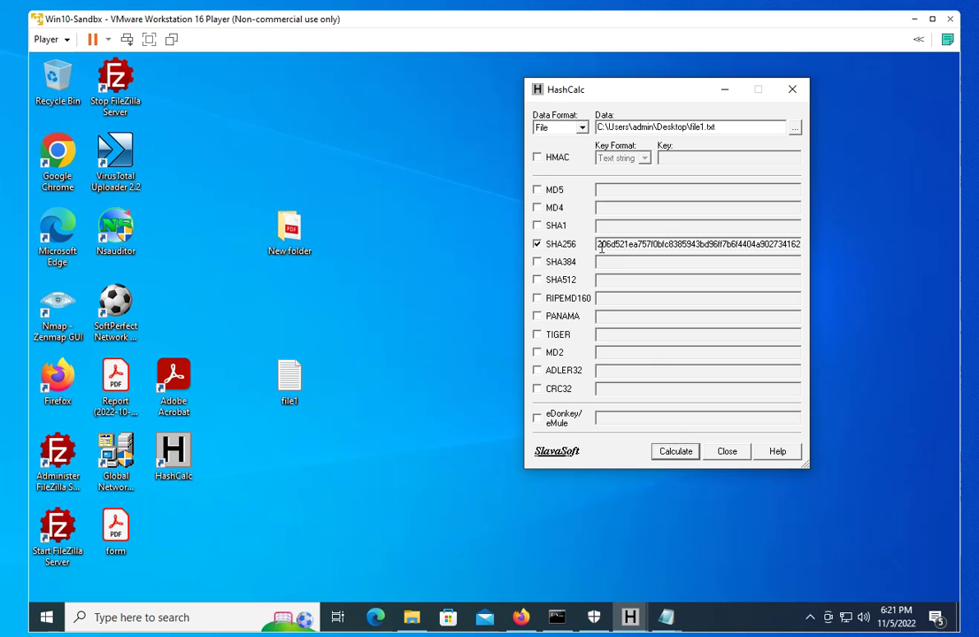
drag(598, 244, 831, 265)
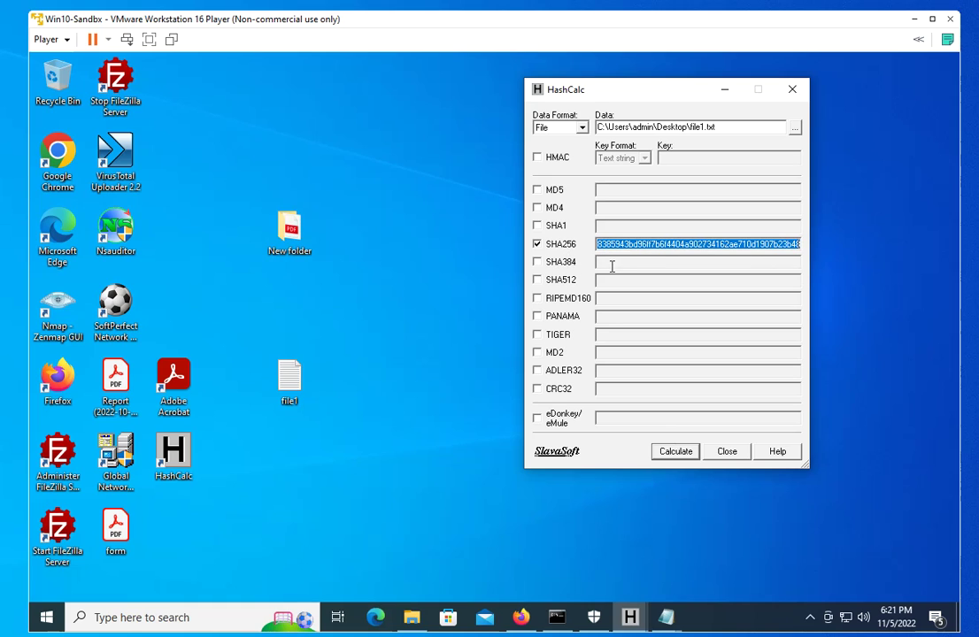
click(537, 279)
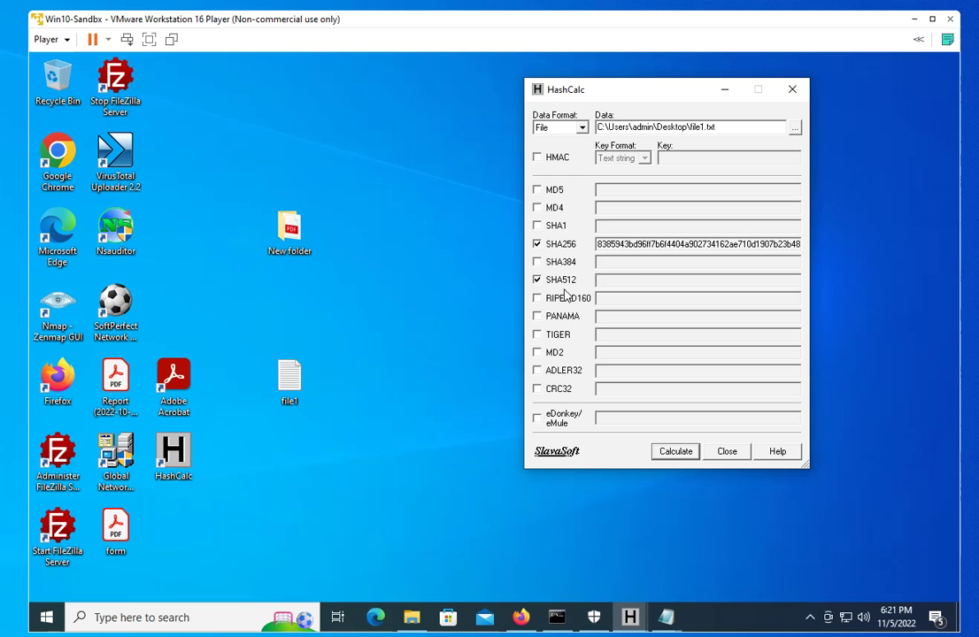
click(676, 452)
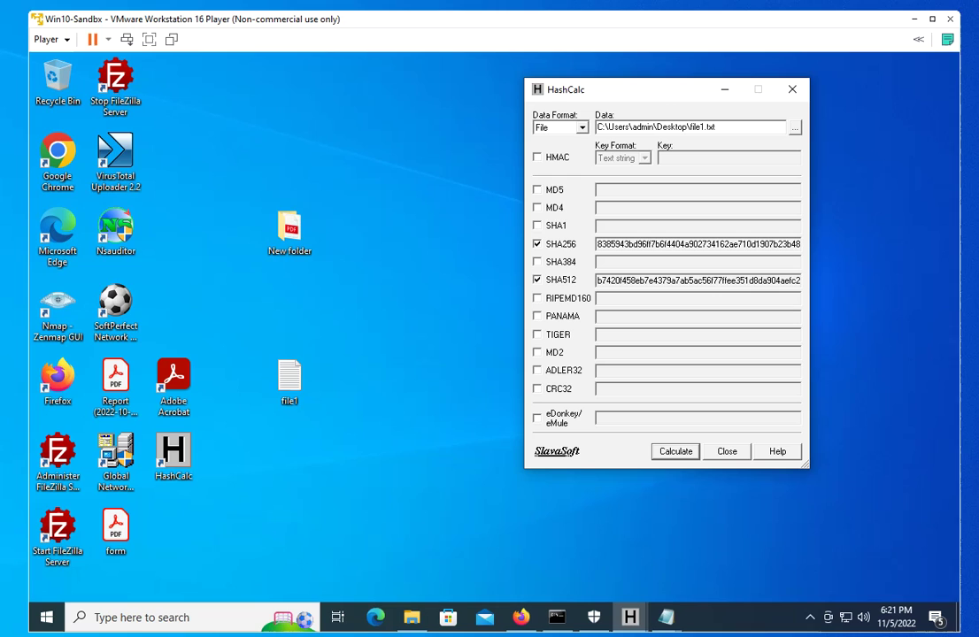
Rearrange the HashCalc window and file1 icon, then copy the SHA256 hash value
drag(670, 100, 704, 103)
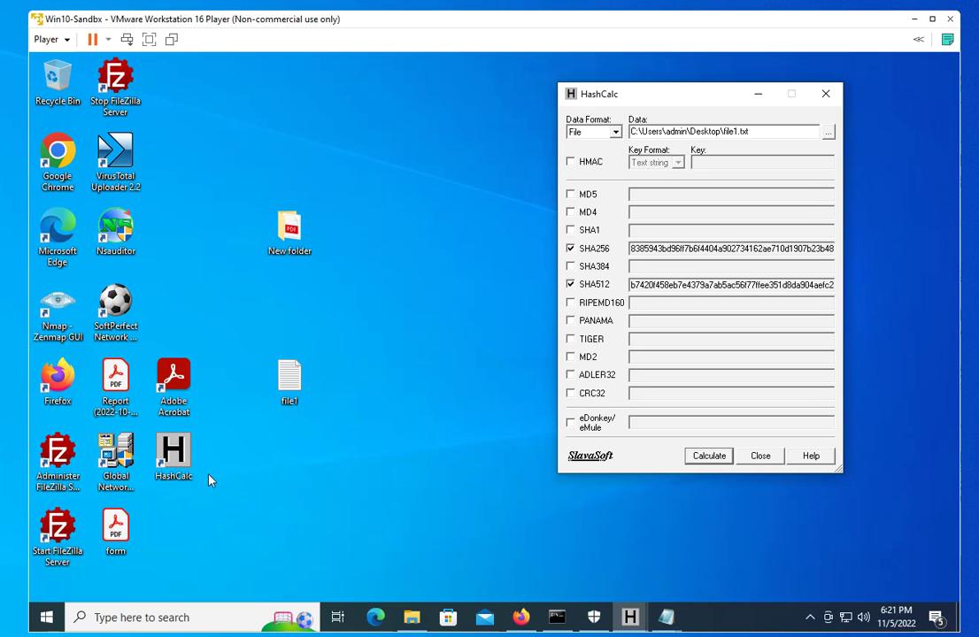
drag(289, 381, 407, 307)
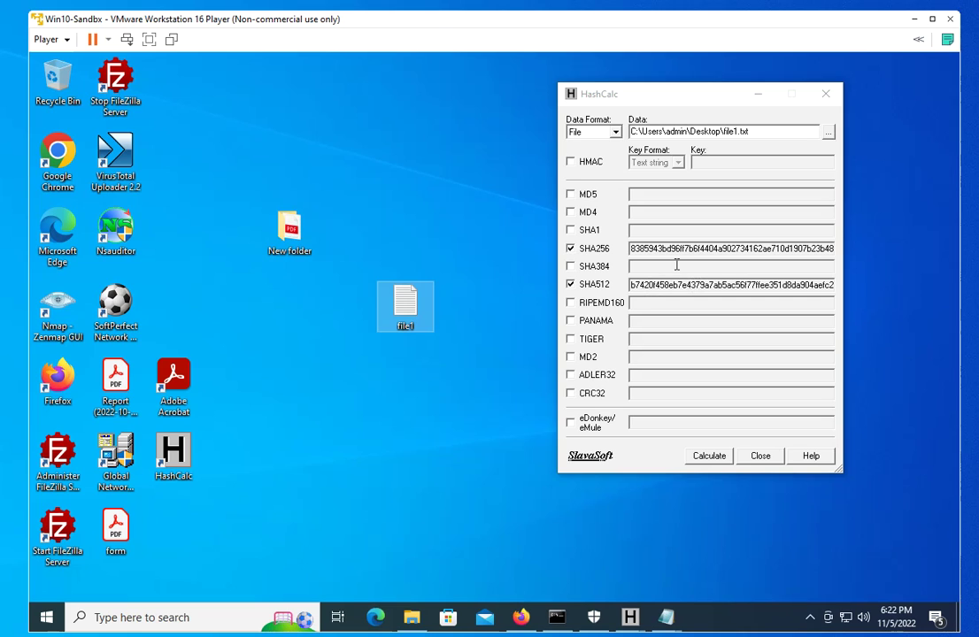
click(632, 253)
click(633, 253)
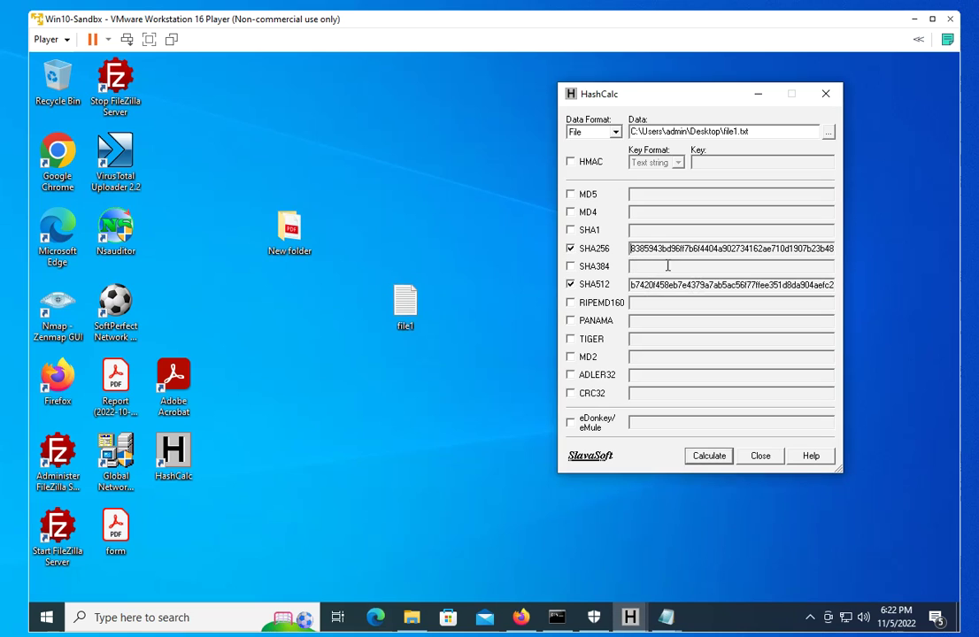
drag(630, 249, 832, 249)
right_click(763, 251)
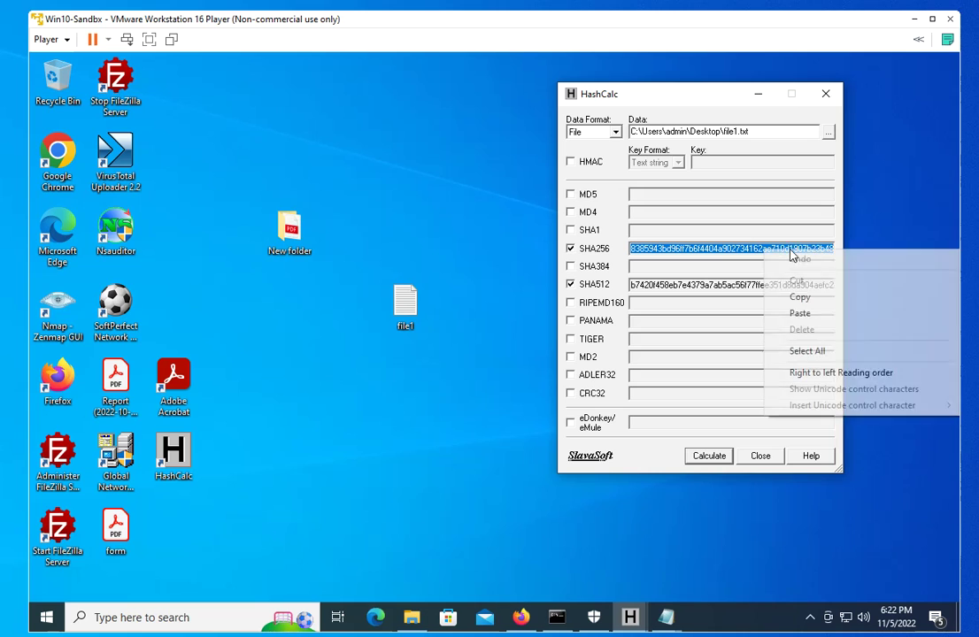
click(800, 297)
Open a new Notepad and paste the SHA256 hash on its first line
click(133, 620)
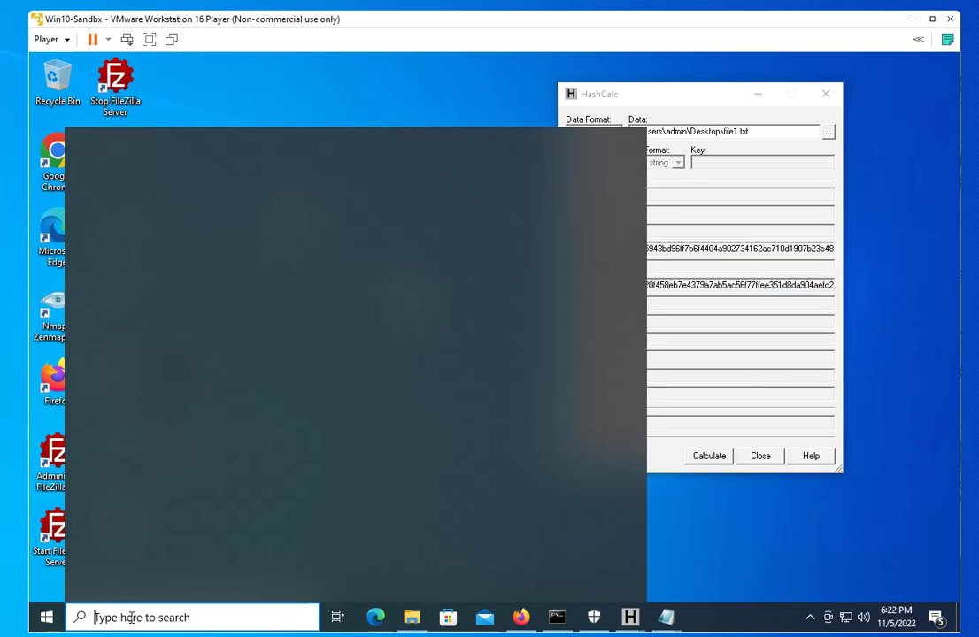
text(notepad)
key(Return)
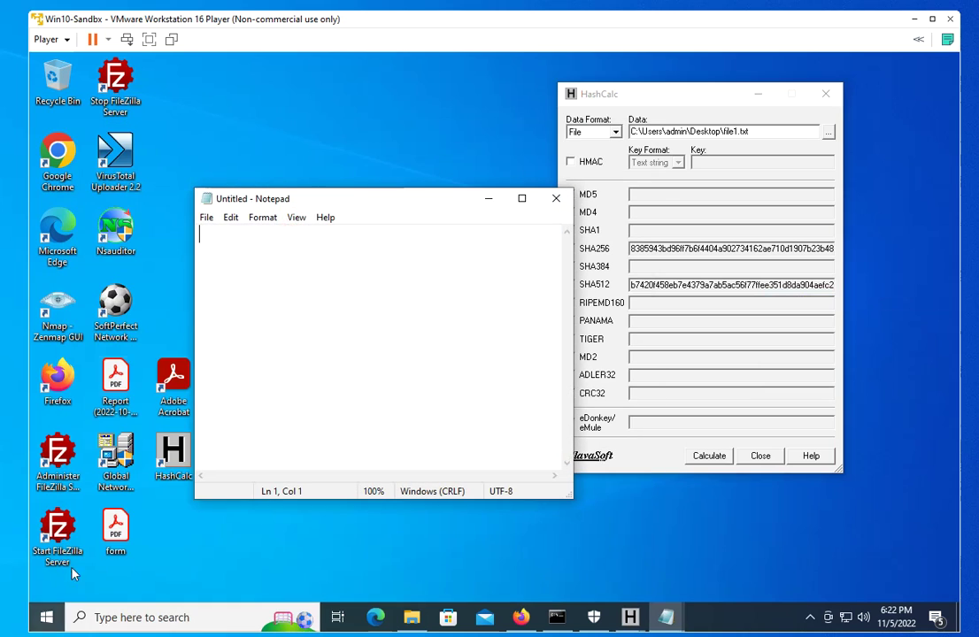
key(ctrl+v)
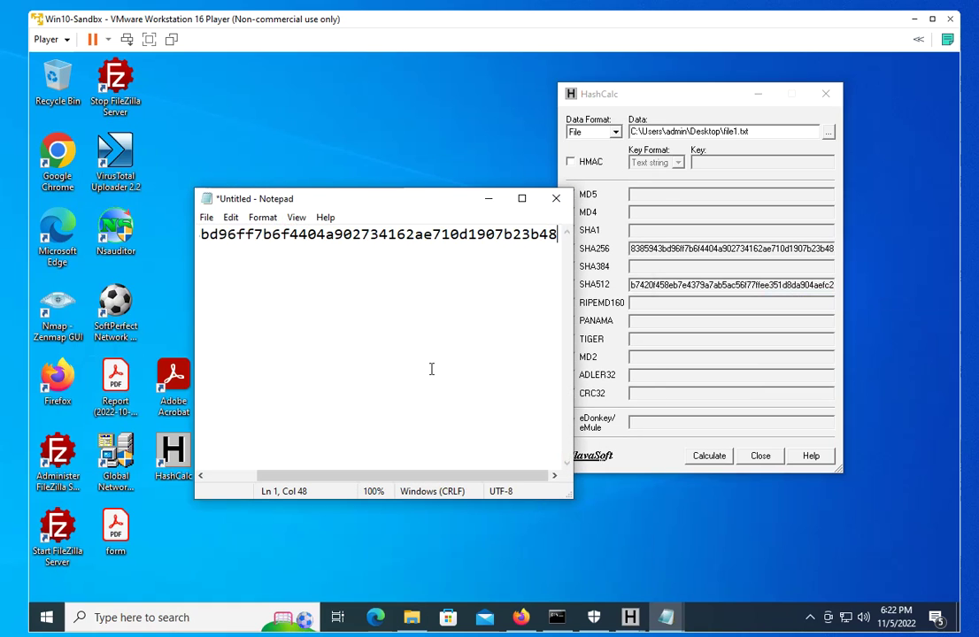
key(Return)
key(Return)
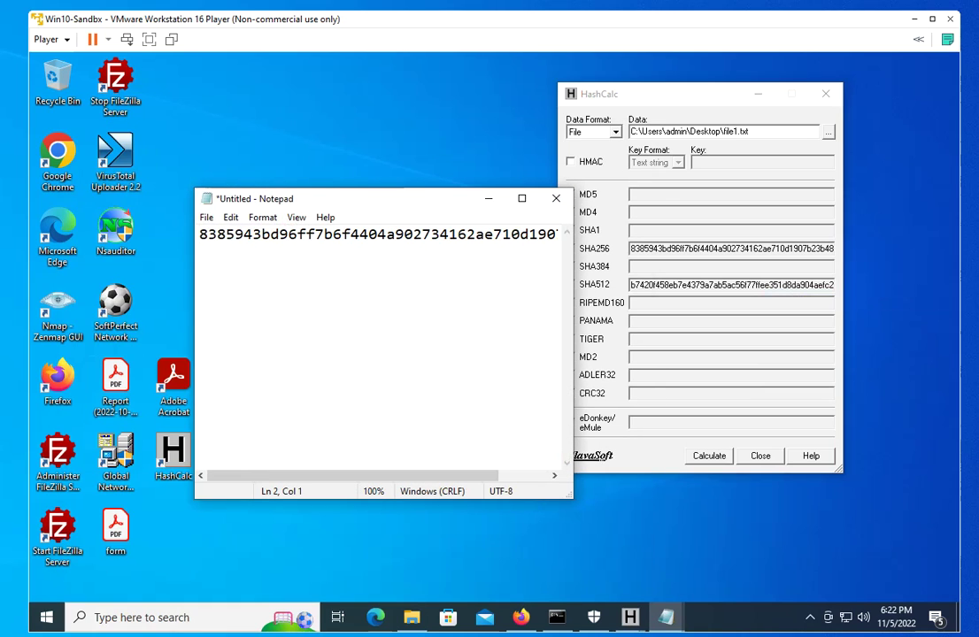
Copy the SHA512 hash into the note on line 3 and move the note down-right
drag(630, 284, 896, 289)
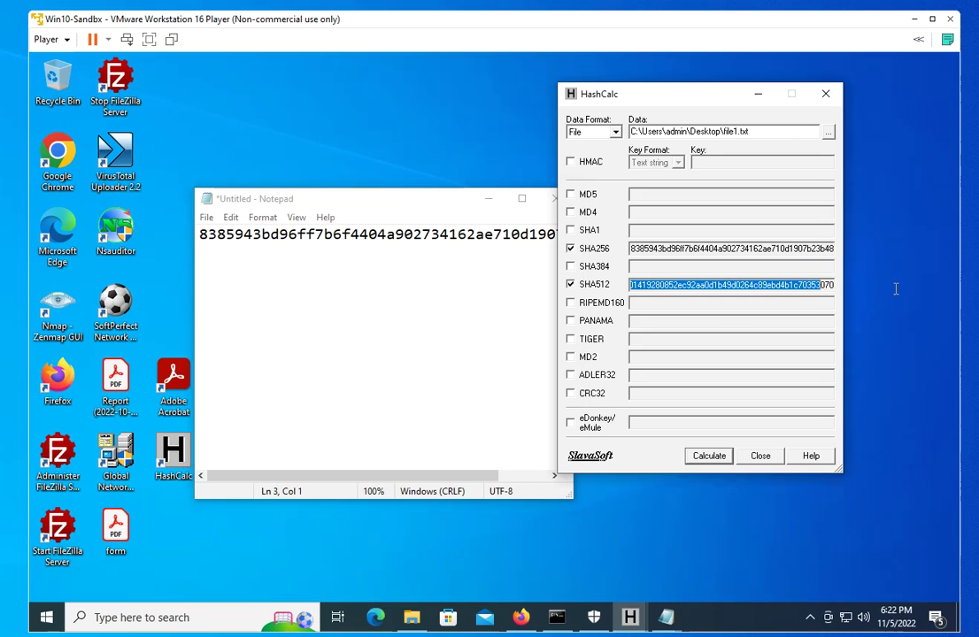
right_click(747, 286)
click(783, 337)
click(216, 273)
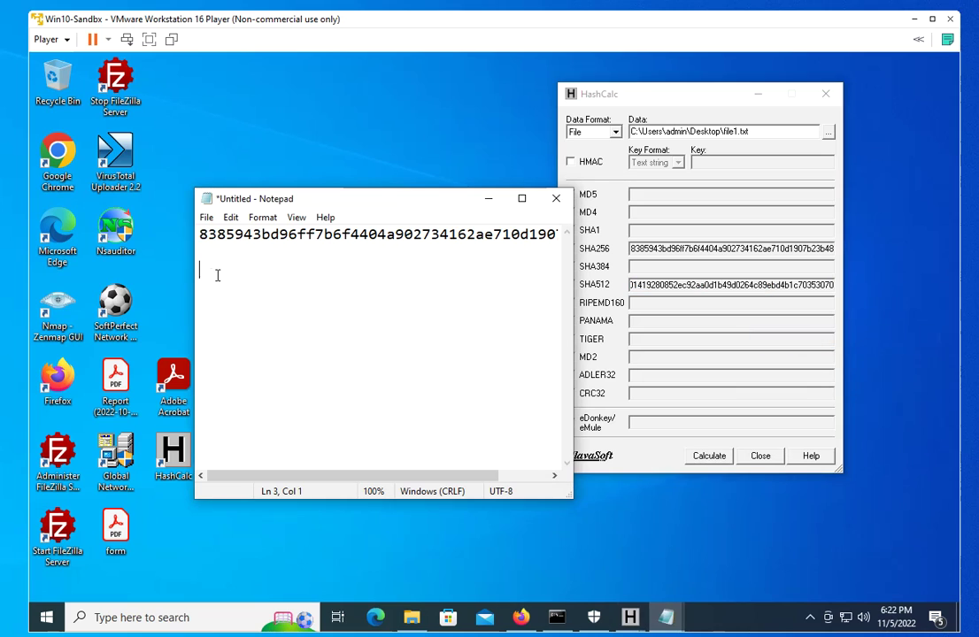
key(ctrl+v)
key(Return)
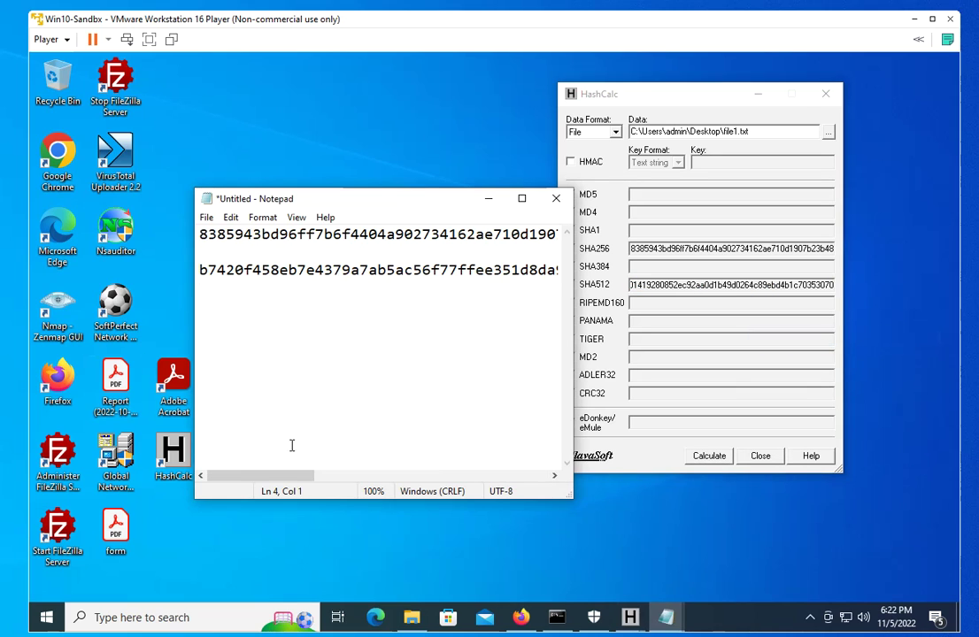
drag(317, 209, 540, 260)
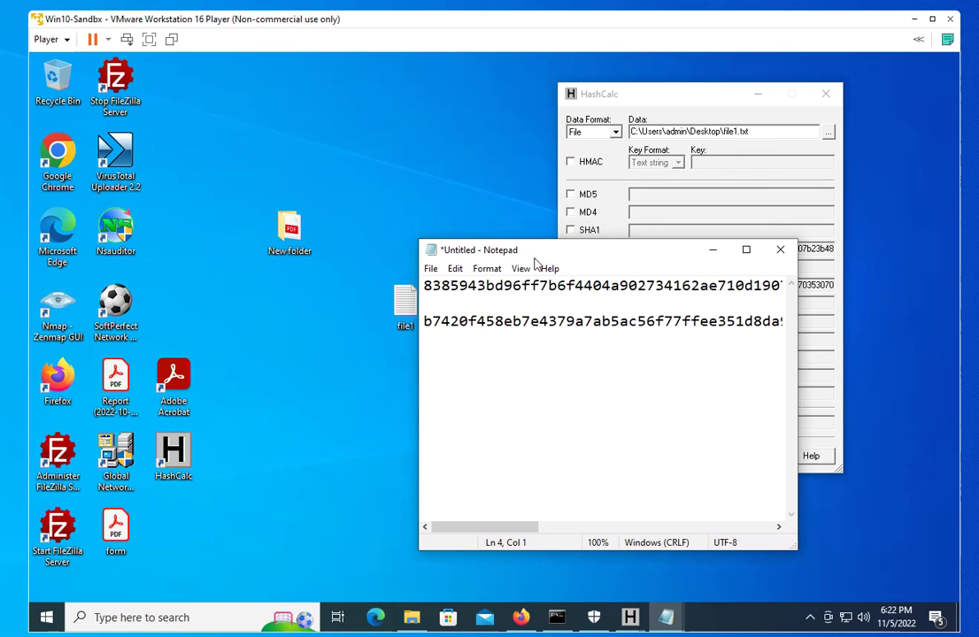
Open file1, insert 'not' before 'private' so it reads 'this is not private.', and save
drag(398, 307, 283, 307)
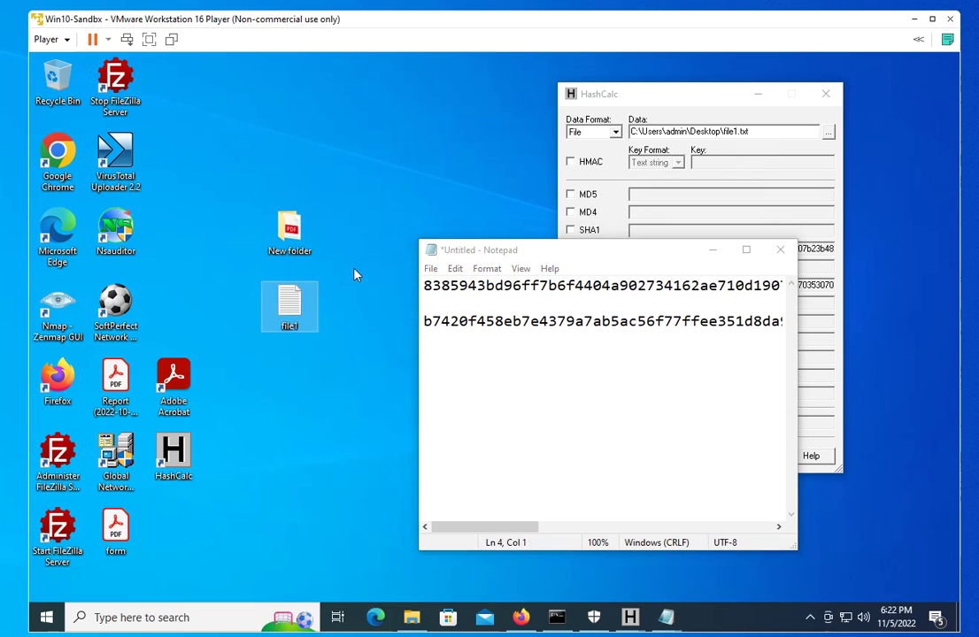
double_click(289, 304)
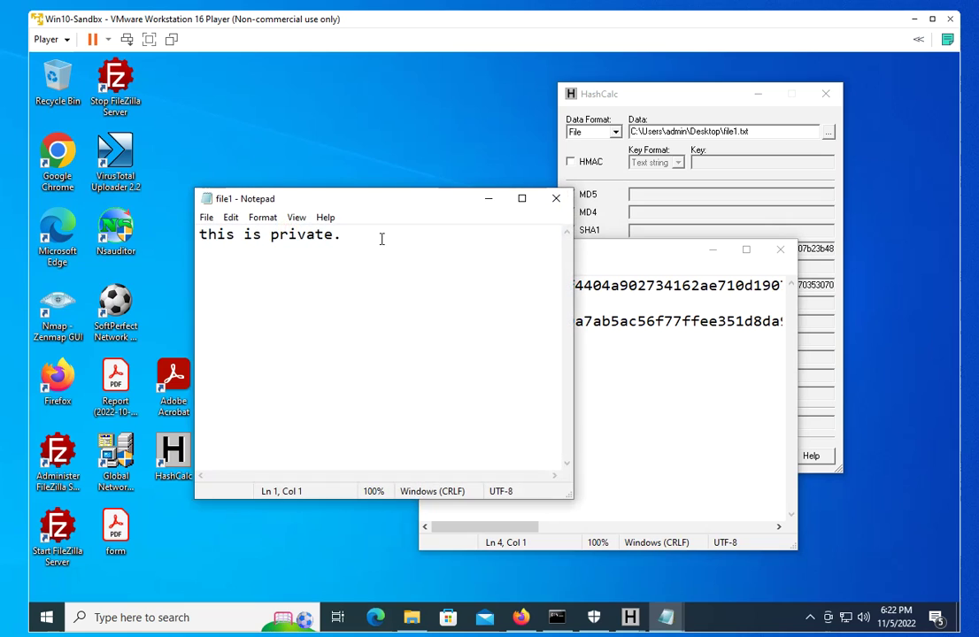
key(BackSpace)
text(.)
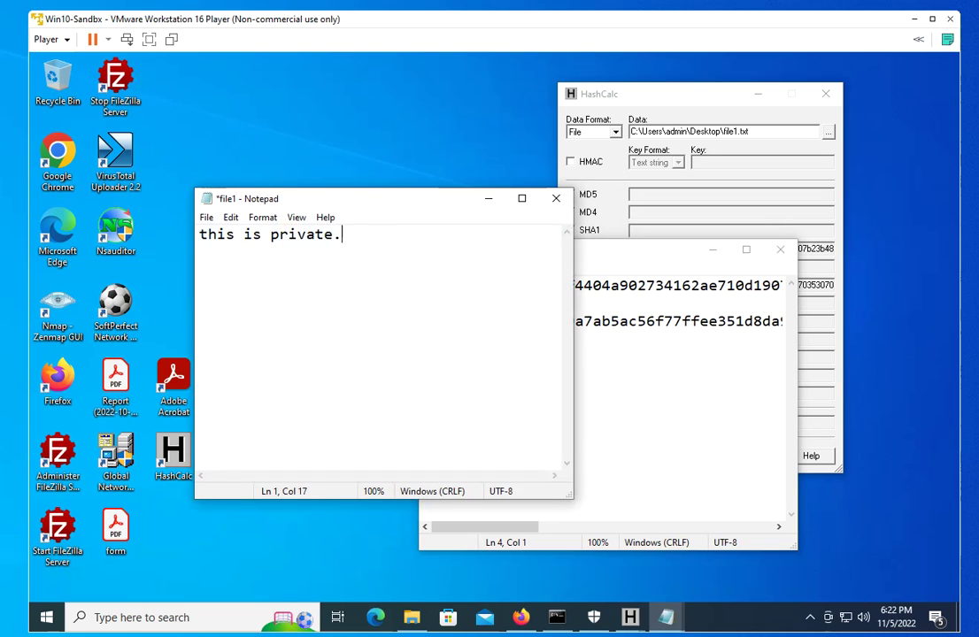
click(269, 235)
text(not)
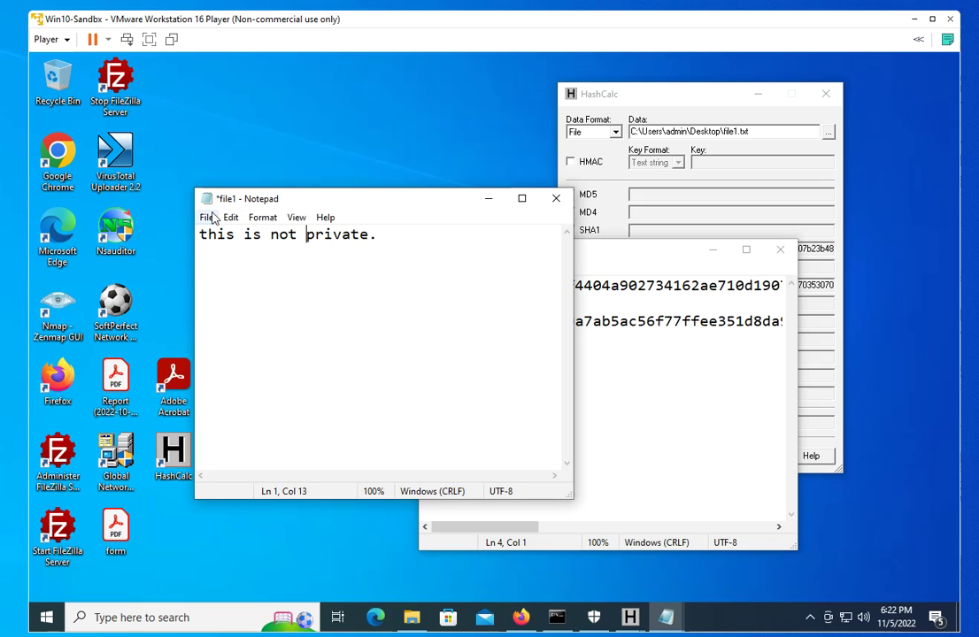
click(207, 217)
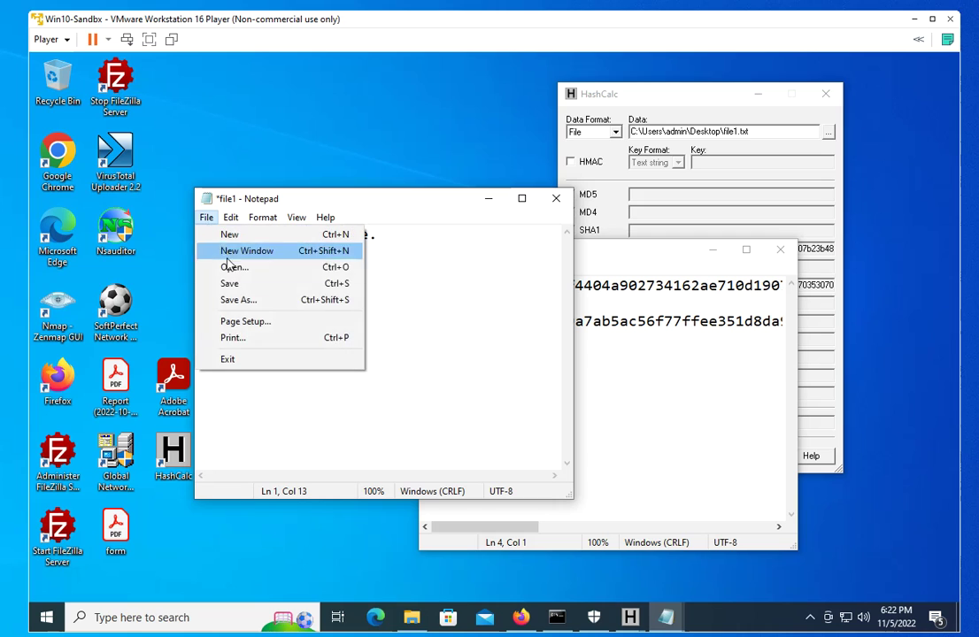
Save and close file1, then recalculate its hashes in HashCalc
click(211, 283)
click(555, 198)
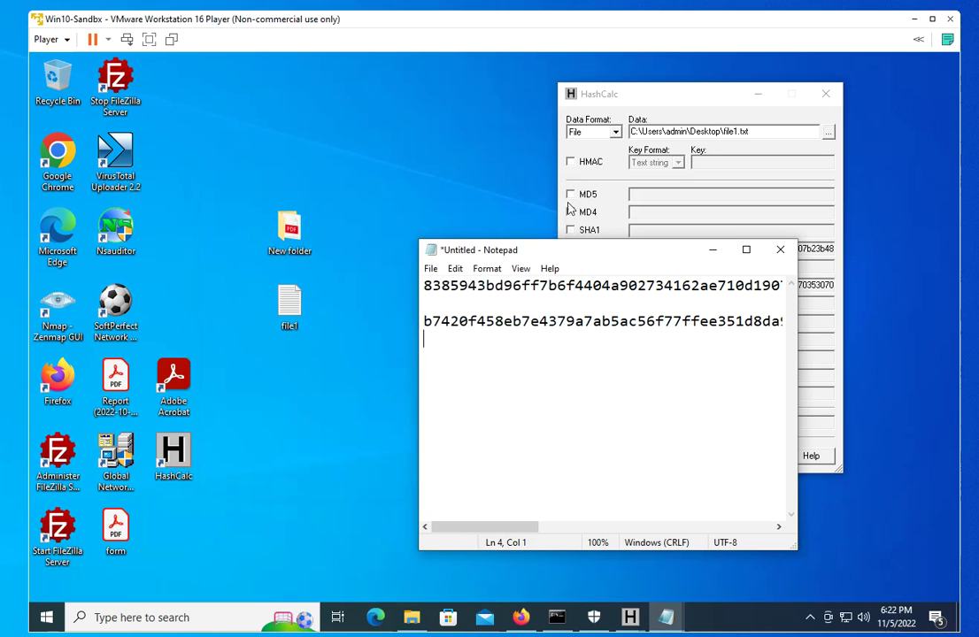
click(697, 115)
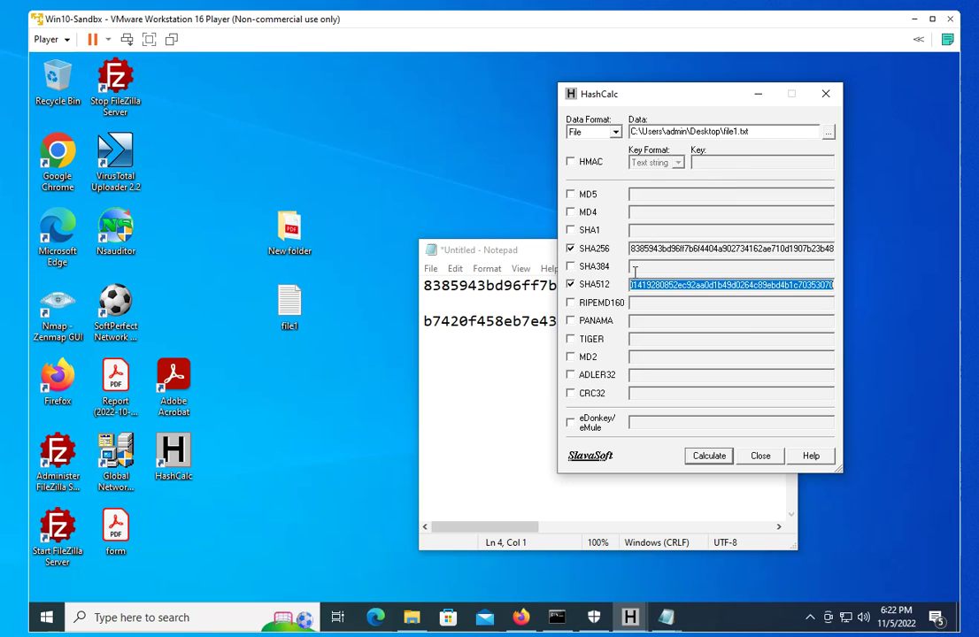
click(709, 456)
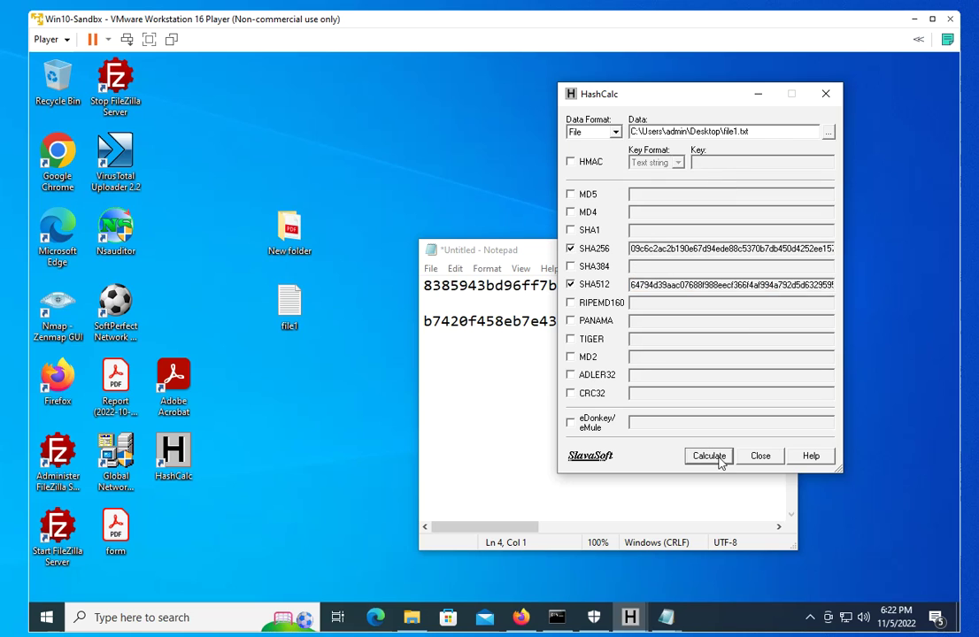
Copy the new SHA256 hash value of the edited file1.txt
click(633, 248)
drag(632, 250, 775, 245)
right_click(776, 247)
click(796, 293)
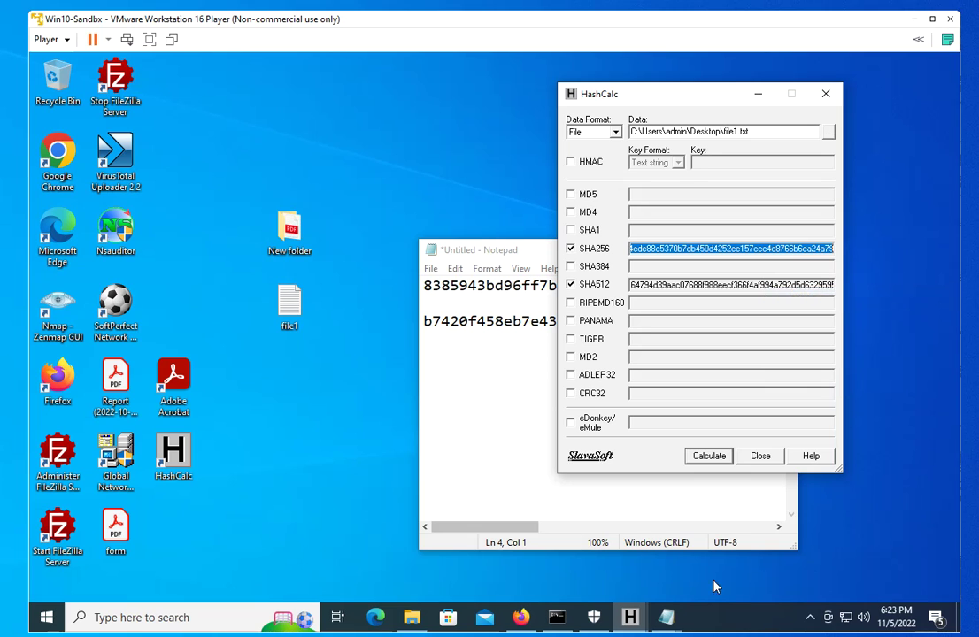
Paste the new SHA256 hash beneath the original in the untitled note, then minimise it
mouse_move(677, 617)
click(653, 582)
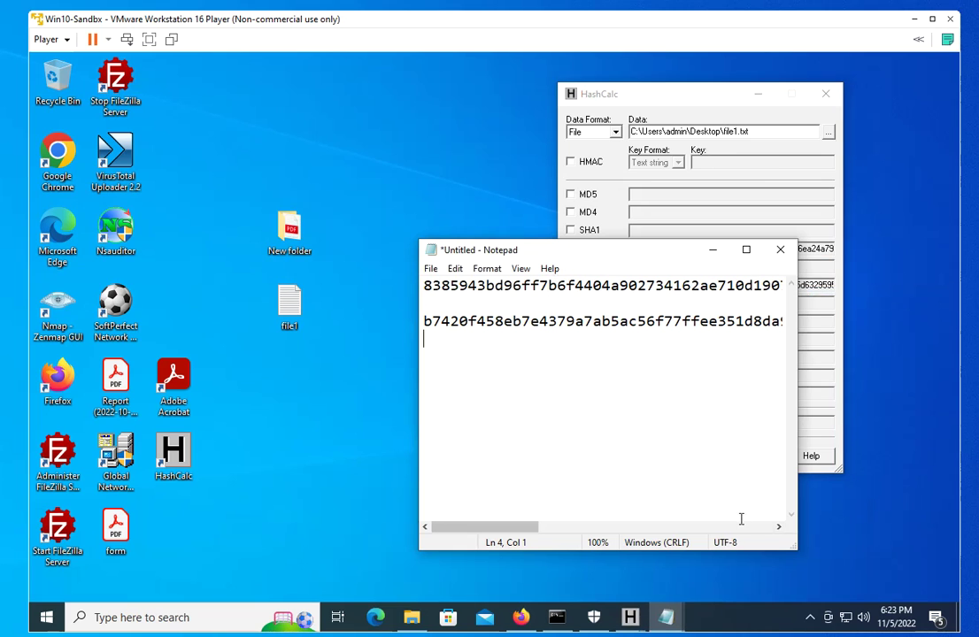
click(473, 315)
key(Return)
key(Return)
key(Return)
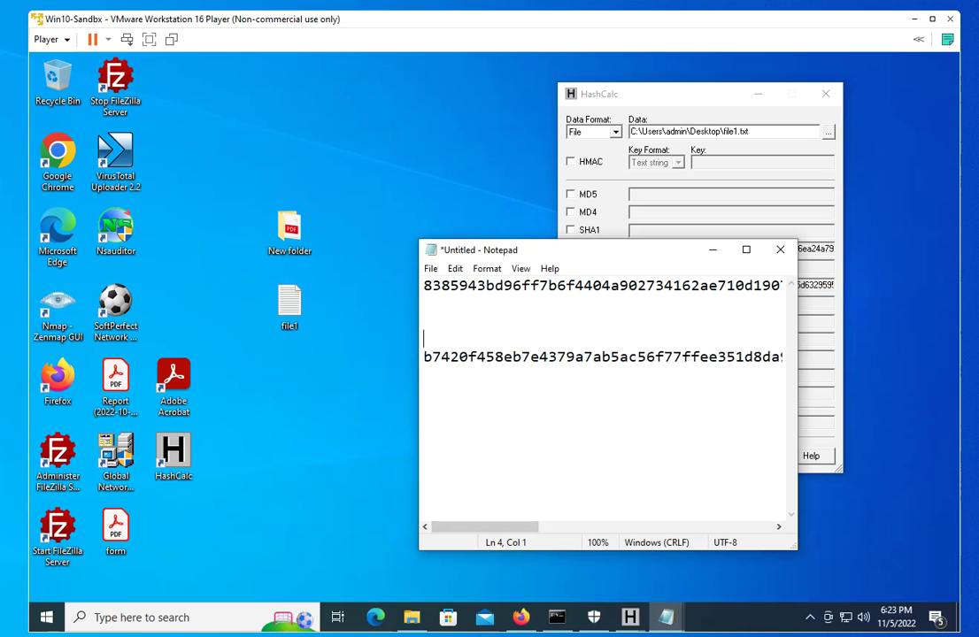
key(Up)
key(Up)
key(Up)
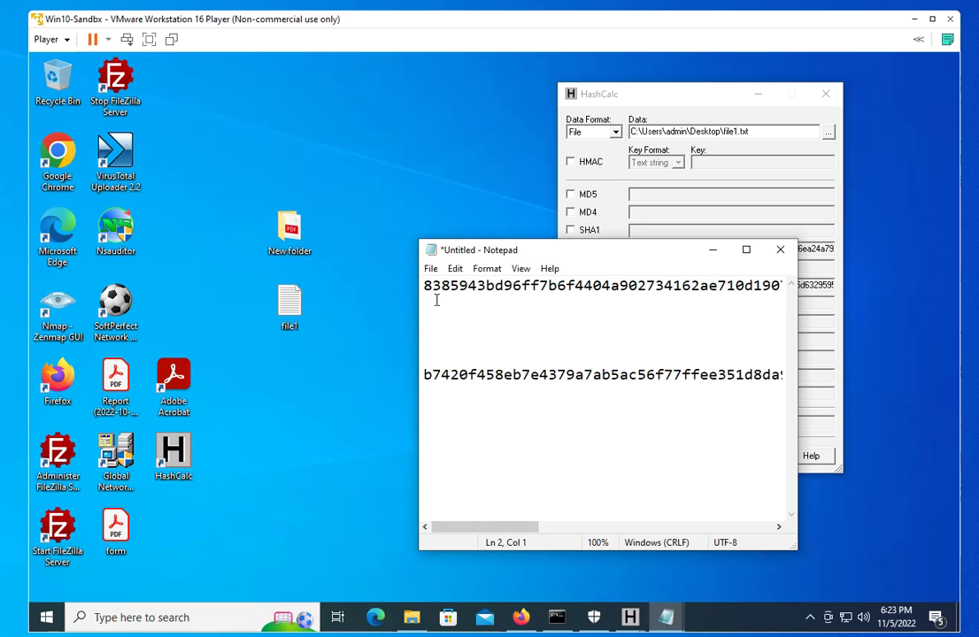
key(ctrl+v)
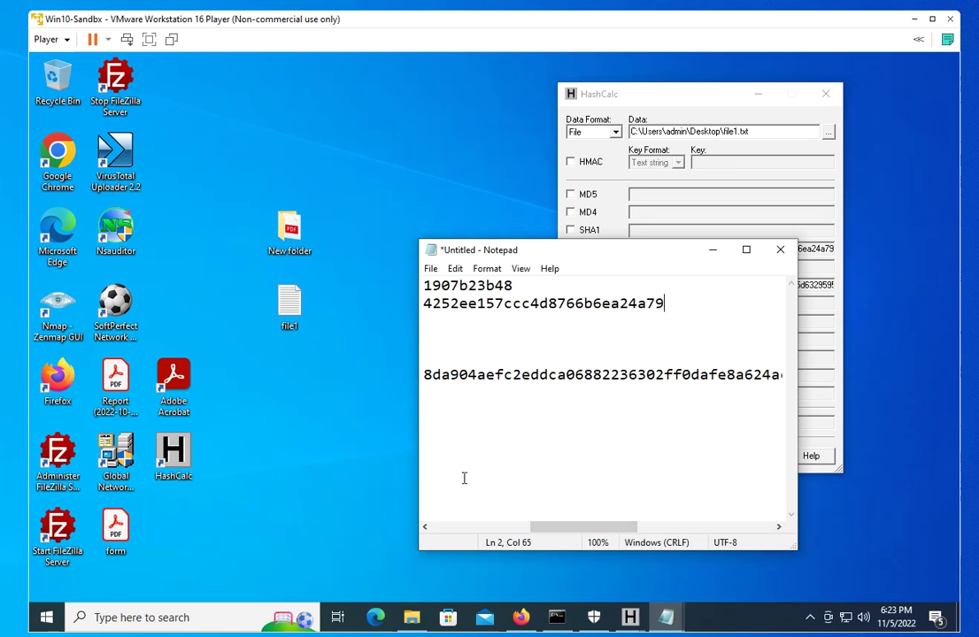
click(442, 526)
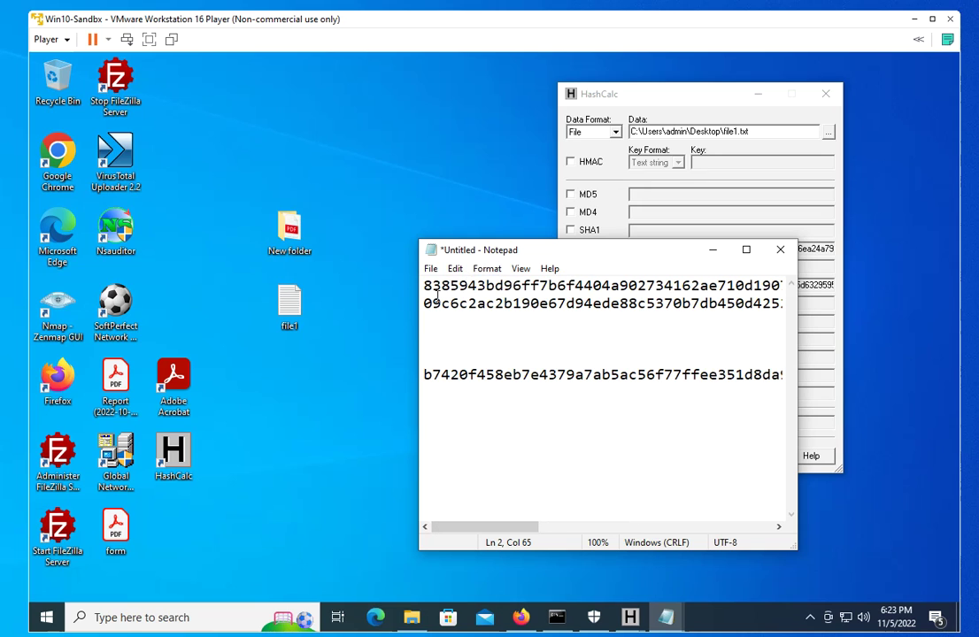
click(717, 251)
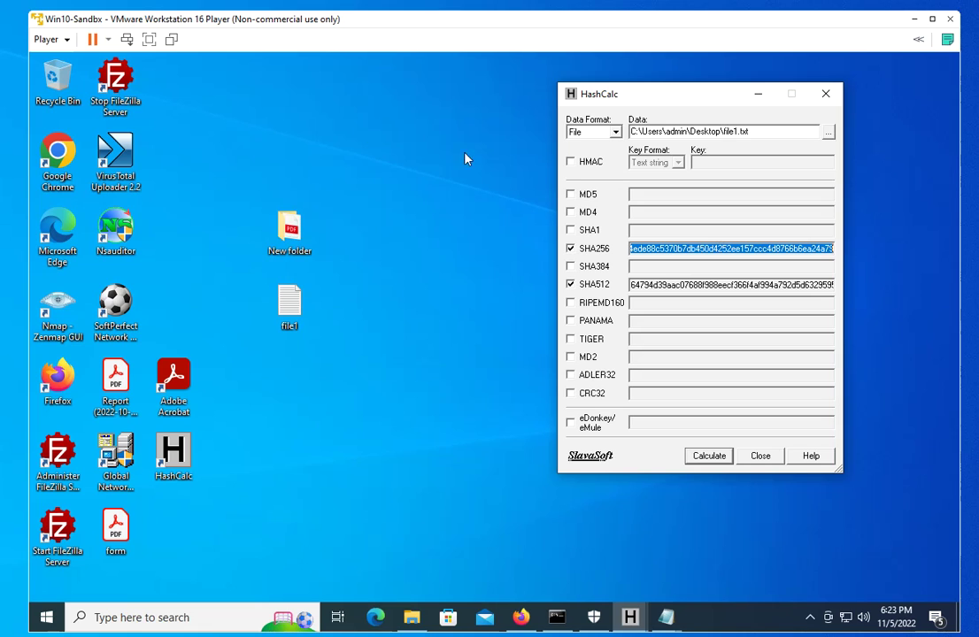
Open and close file1, then recalculate the file1.txt hashes
click(294, 320)
double_click(294, 320)
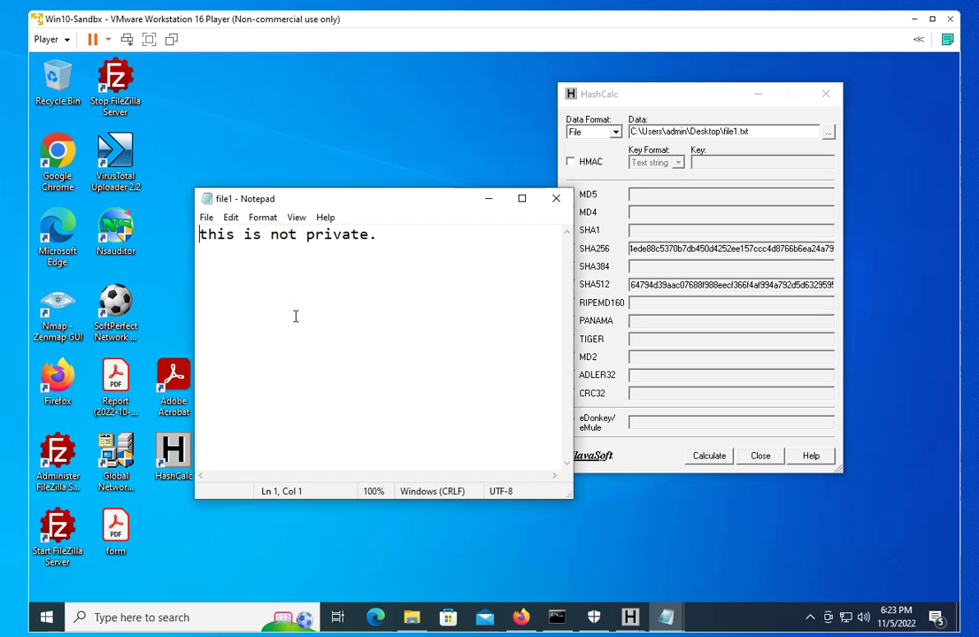
click(555, 198)
click(699, 458)
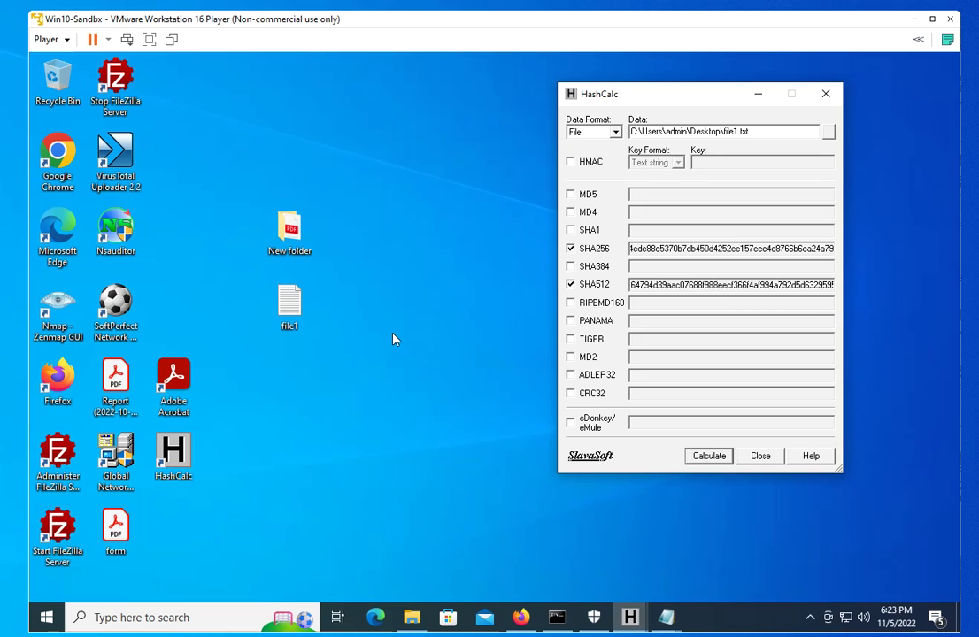
Copy the sentence 'this is not private.' from file1 and close file1
double_click(287, 312)
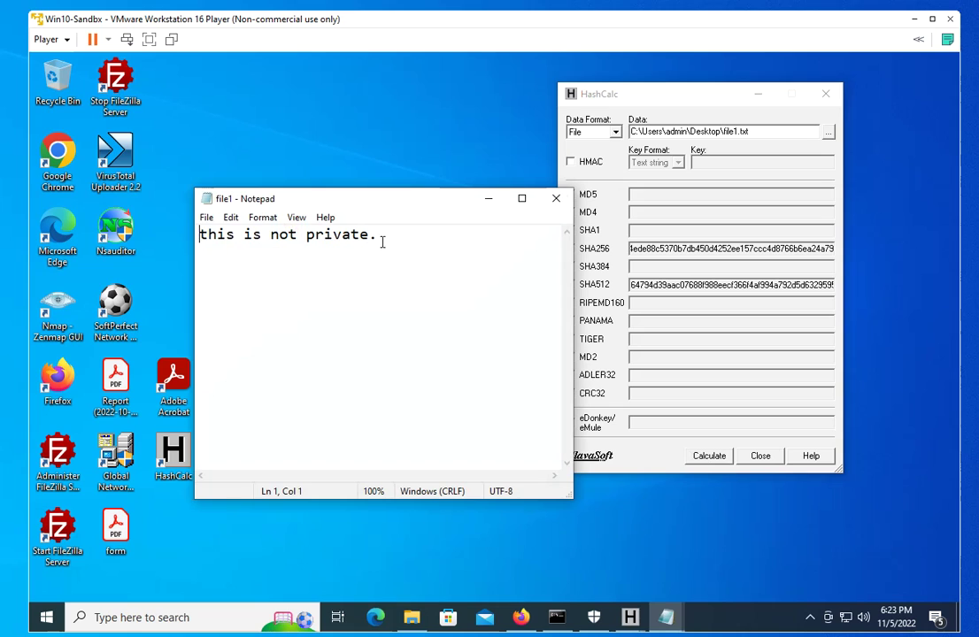
drag(383, 241, 199, 237)
right_click(227, 237)
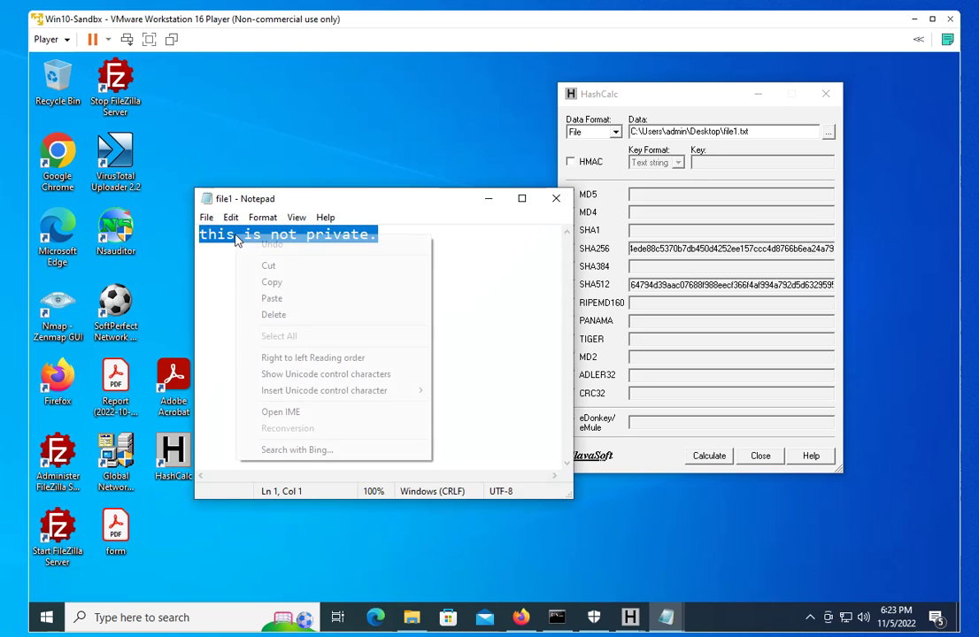
click(297, 282)
click(488, 198)
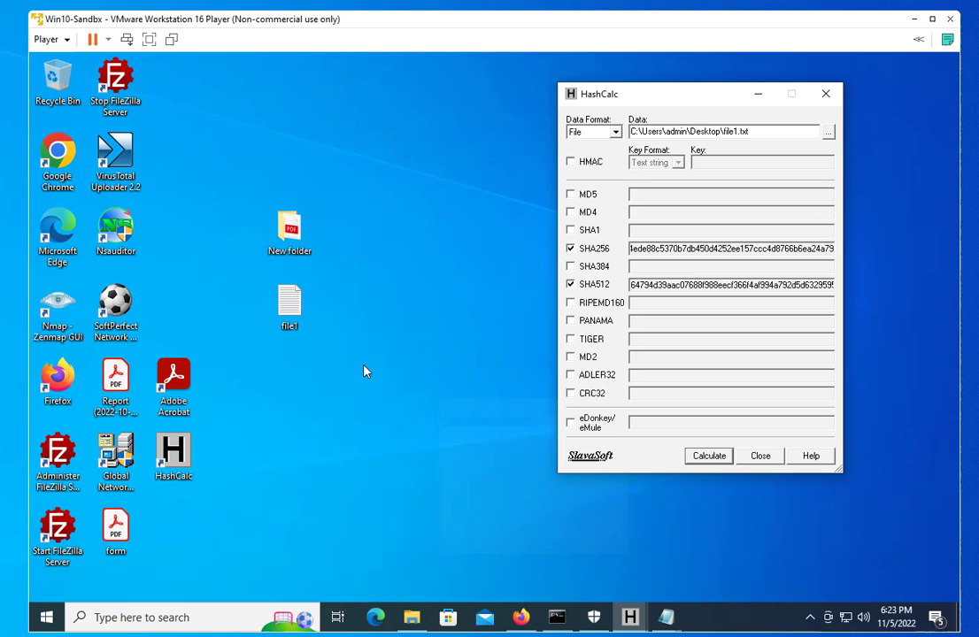
mouse_move(657, 624)
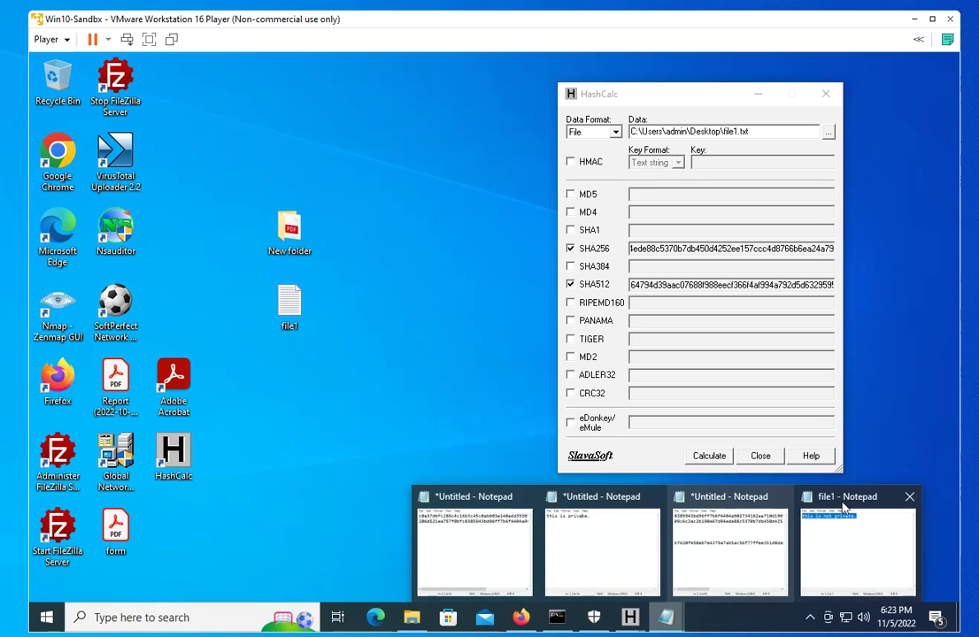
click(904, 495)
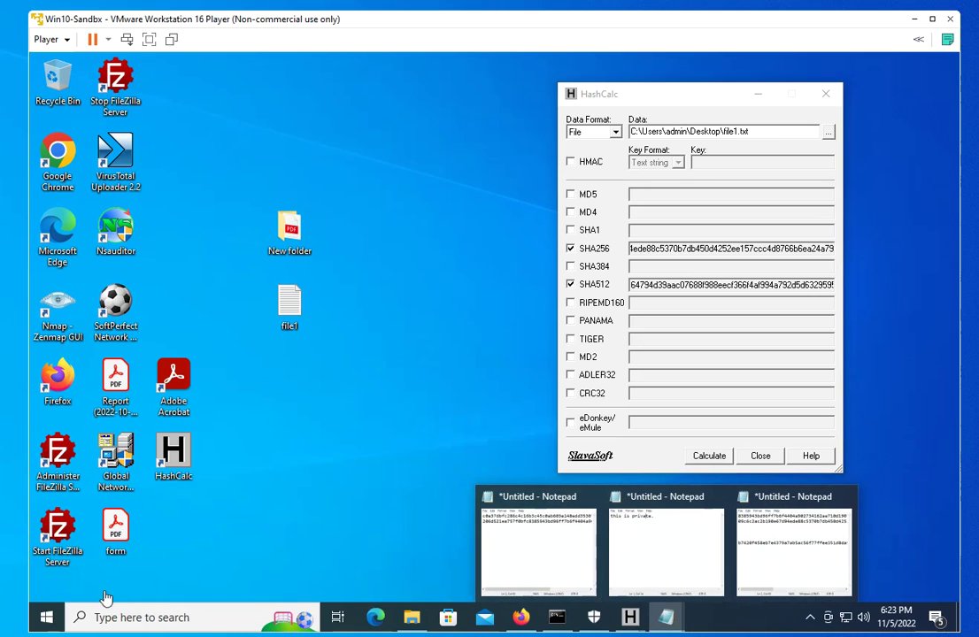
Start a new Notepad, enter 'this is not private.', and minimise it
click(113, 617)
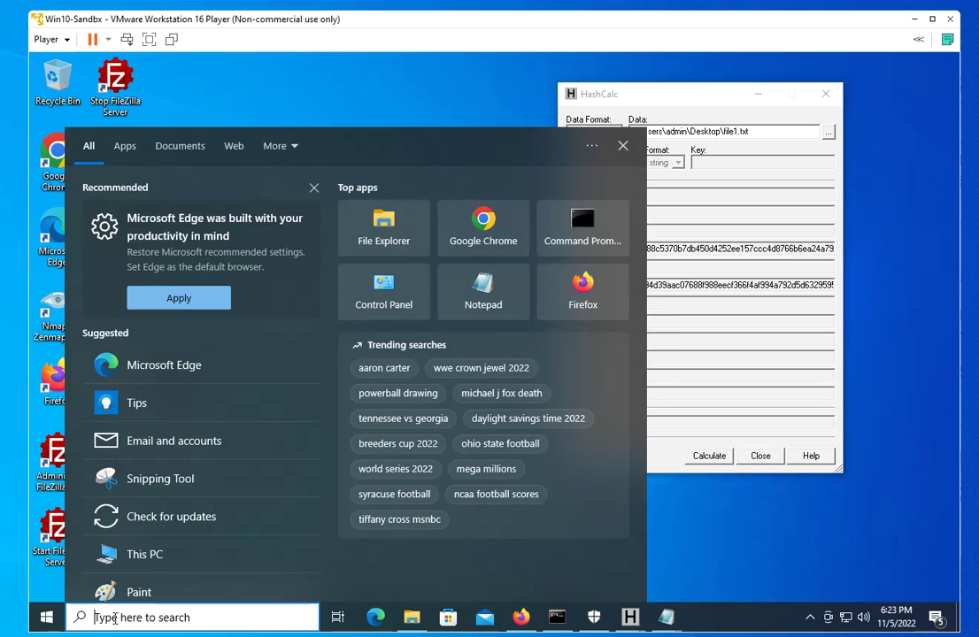
text(notepad)
key(Return)
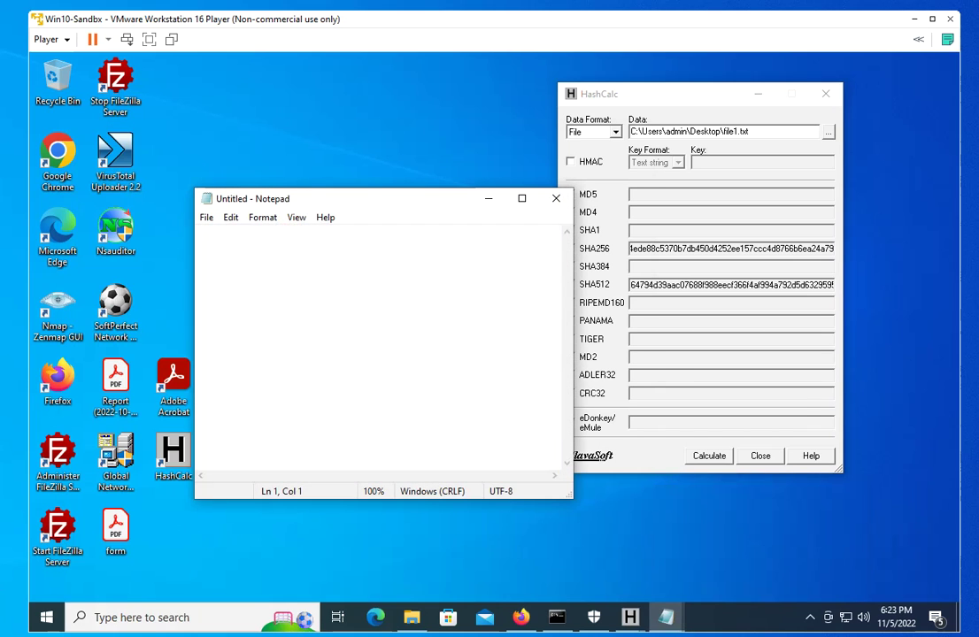
text(this is not private.)
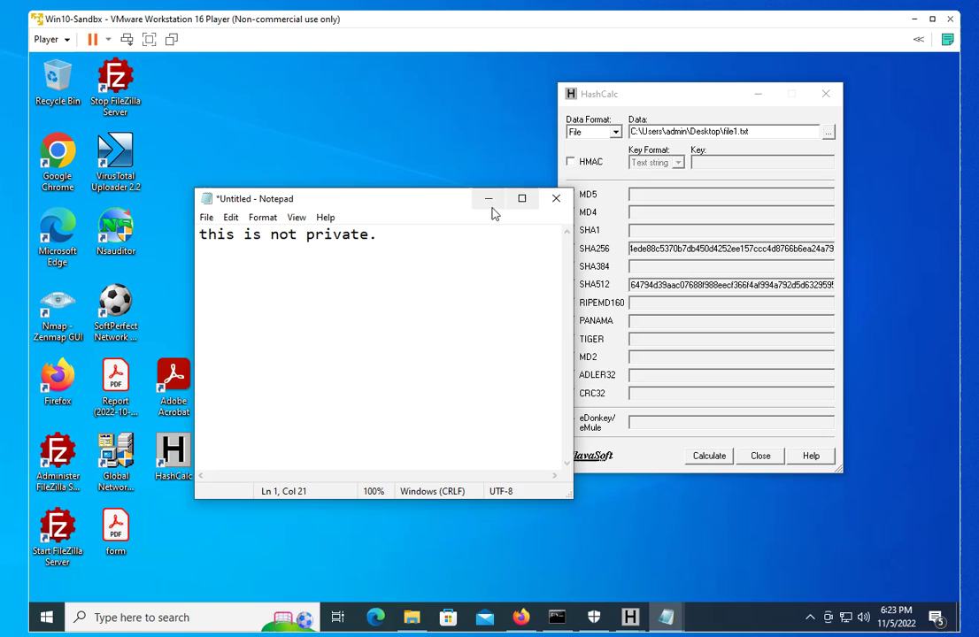
click(487, 198)
Recalculate file1.txt's SHA256 and SHA512 hashes in HashCalc
click(709, 456)
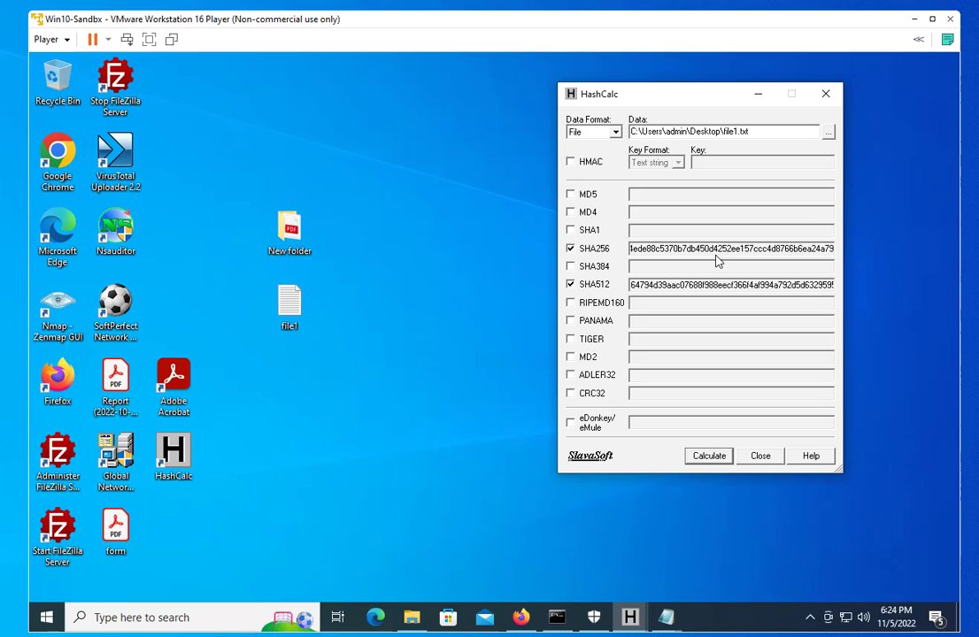
On kali.org, open Installer Images and show the 64-bit Installer's SHA256 sum
click(520, 624)
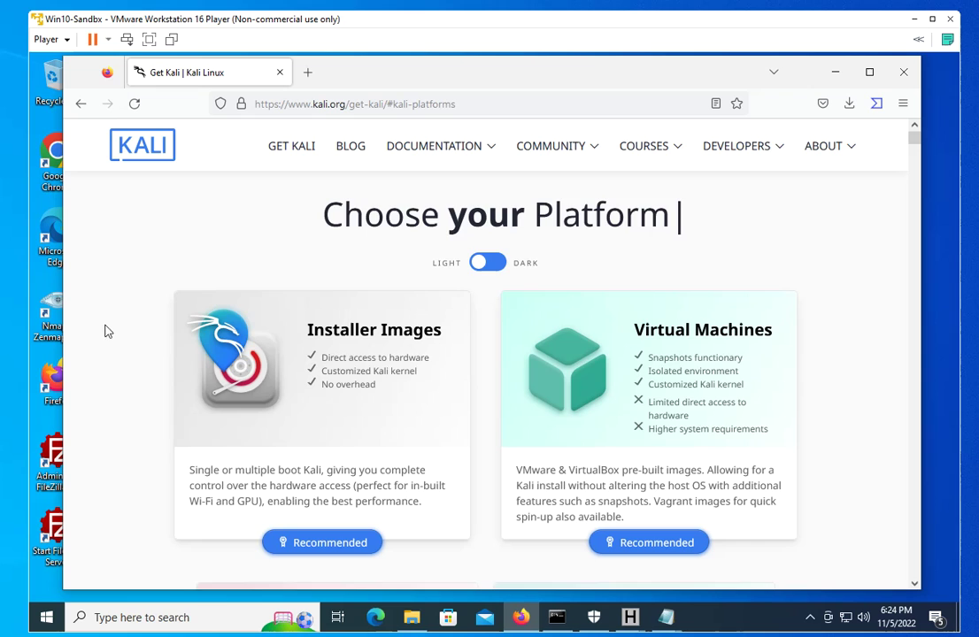
scroll(107, 330, down, 2)
scroll(112, 329, down, 9)
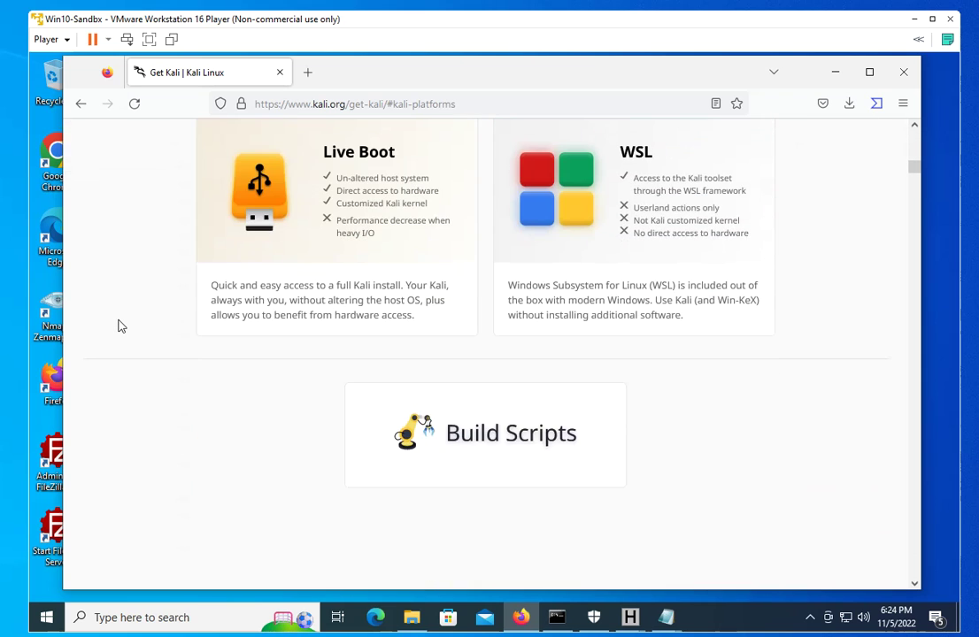
scroll(119, 326, up, 5)
scroll(124, 326, up, 3)
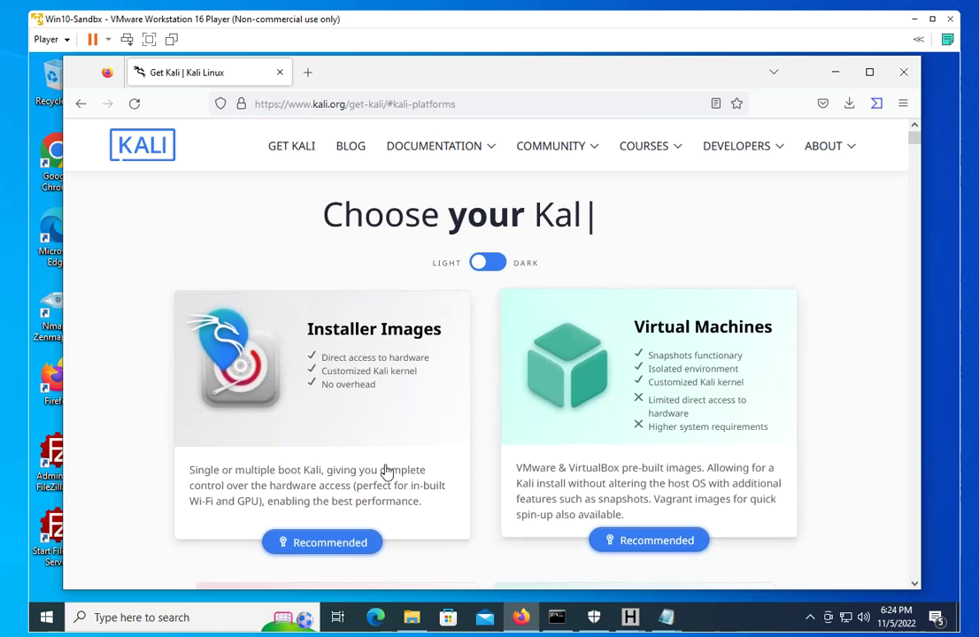
click(353, 438)
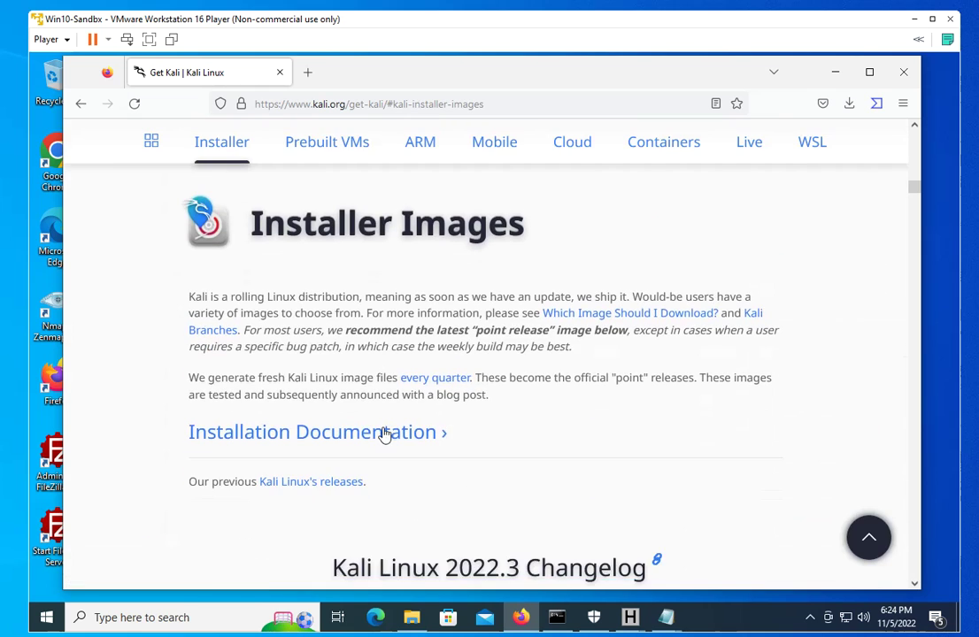
scroll(492, 466, down, 5)
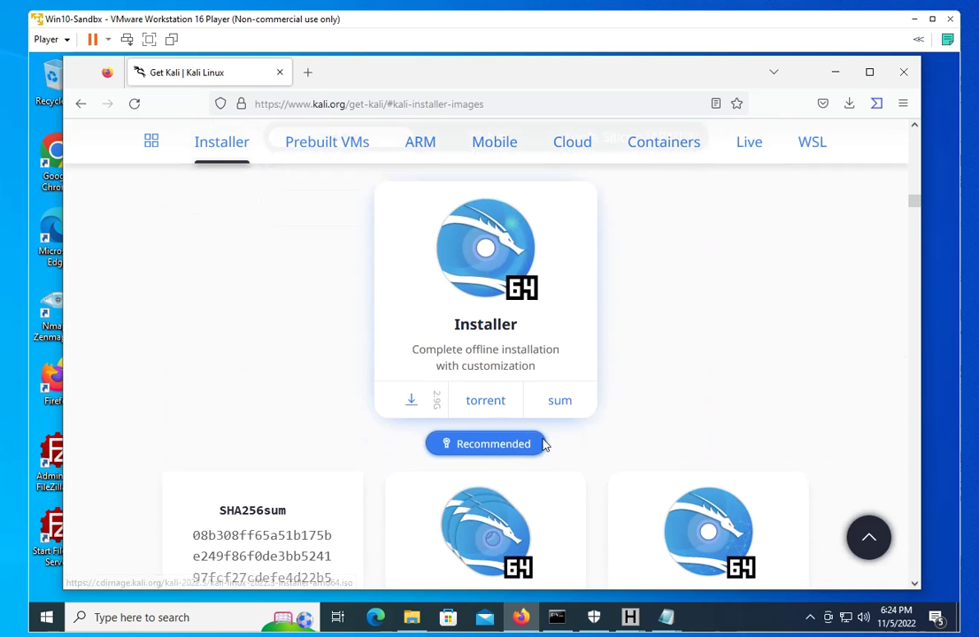
click(560, 406)
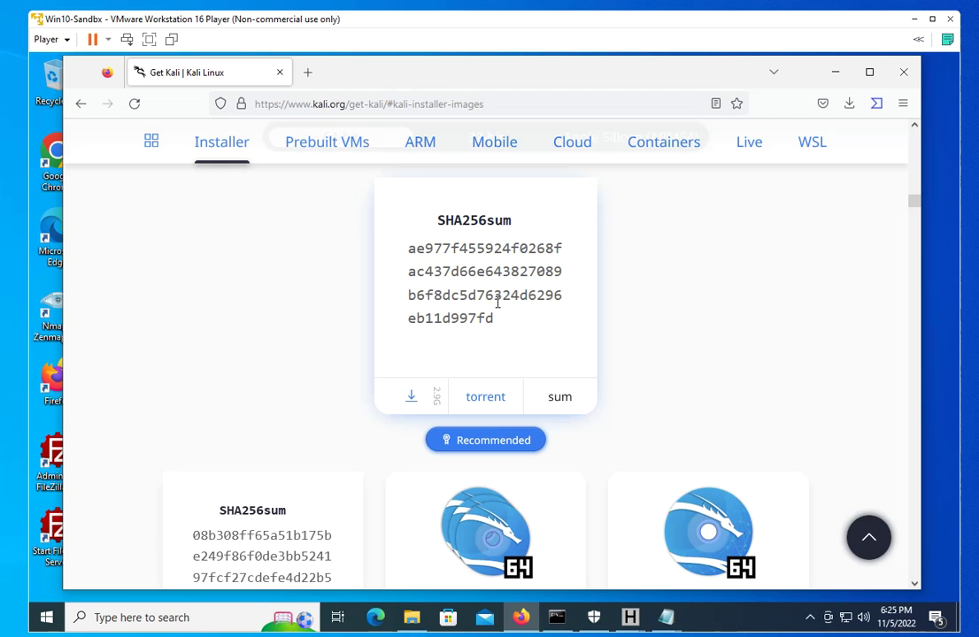
Select the Installer image's SHA256 checksum text
drag(504, 325, 396, 251)
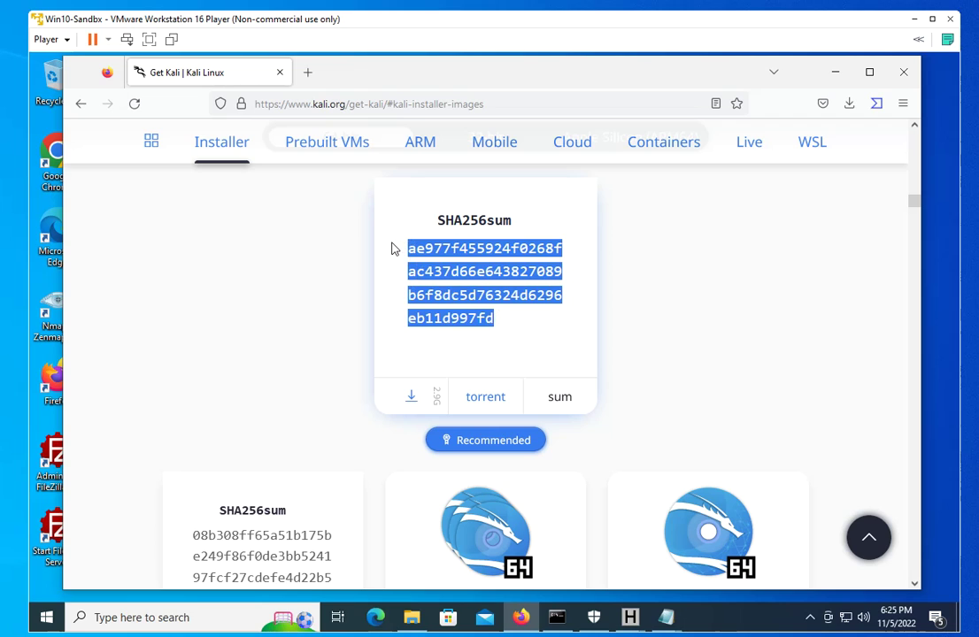
click(691, 352)
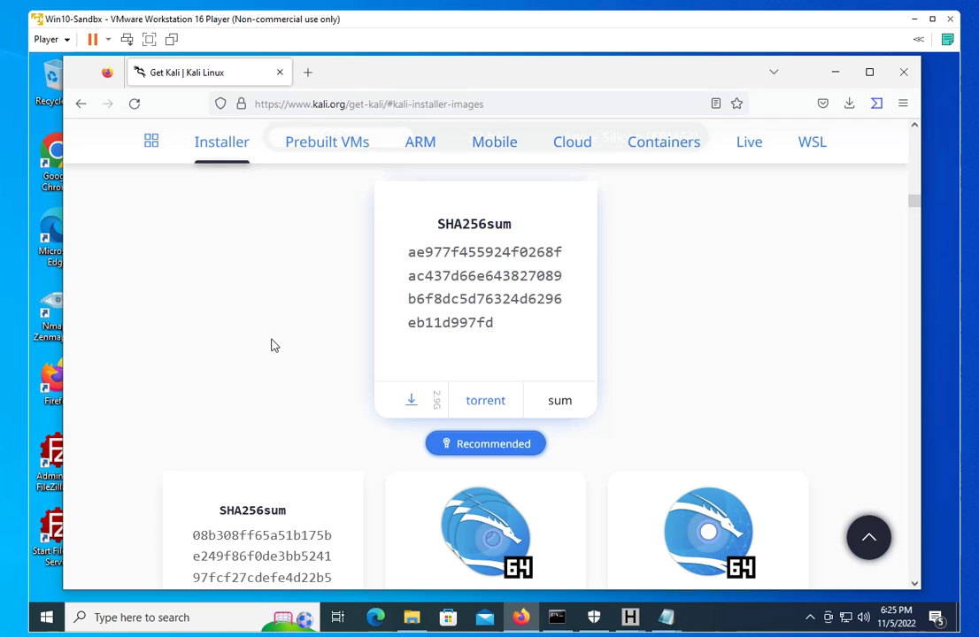
drag(501, 326, 402, 248)
click(728, 306)
Minimize the Kali page in Firefox to bring back HashCalc's file1.txt SHA256 and SHA512 hashes
click(834, 72)
click(391, 377)
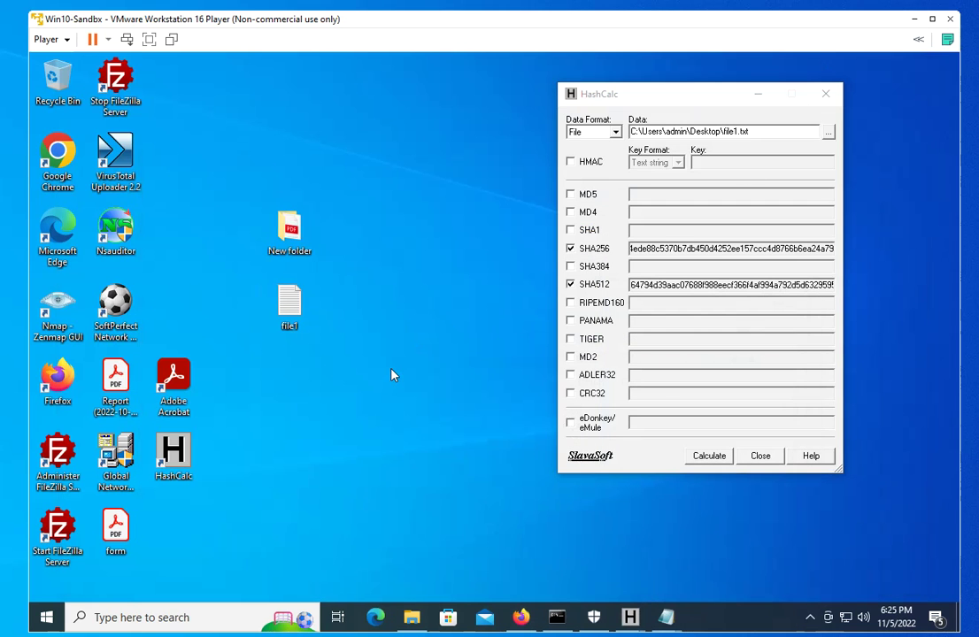